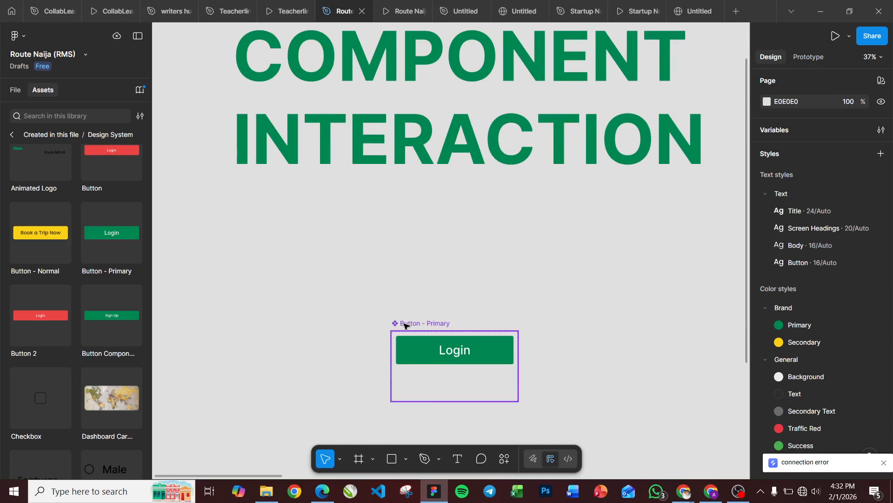
# Step: Move the COMPONENT INTERACTION heading up and slightly left to about X -8927, Y -485
pyautogui.scroll(5, 425, 280)
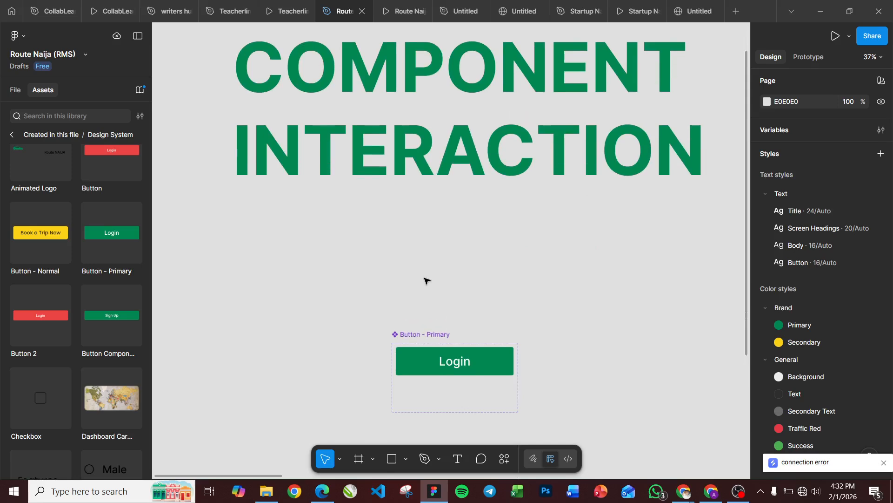
pyautogui.scroll(1, 425, 280)
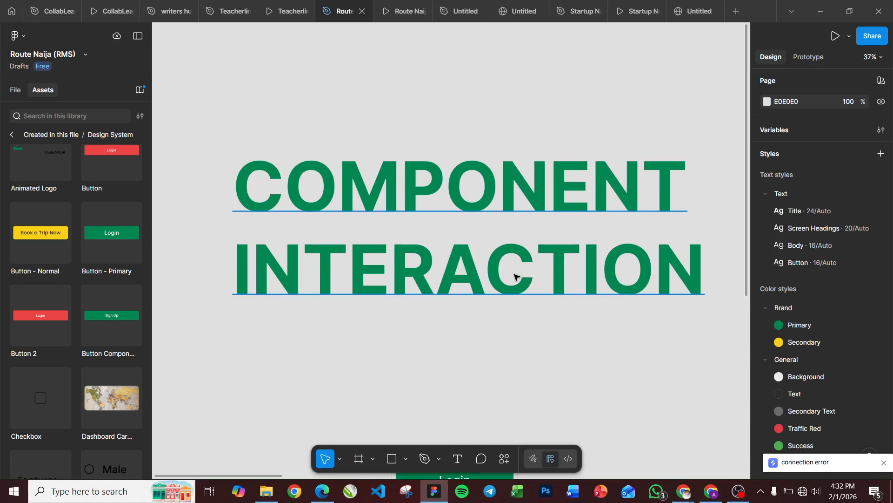
pyautogui.scroll(-4, 491, 268)
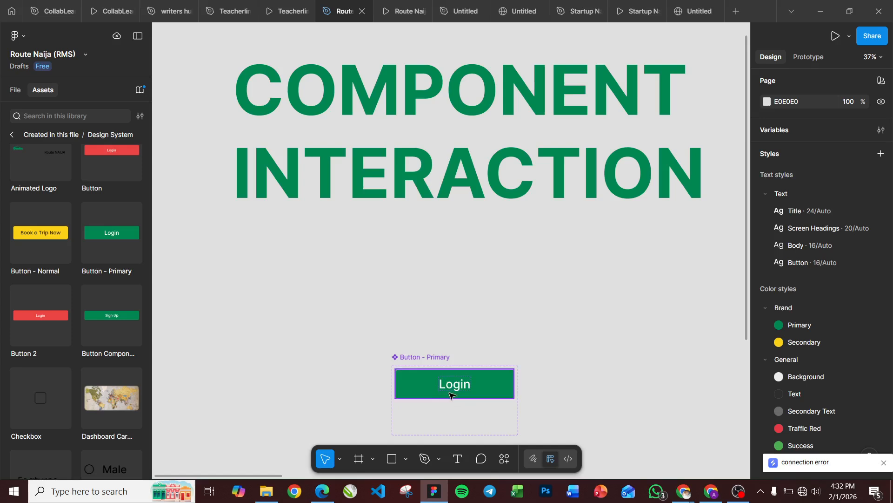
pyautogui.scroll(4, 450, 395)
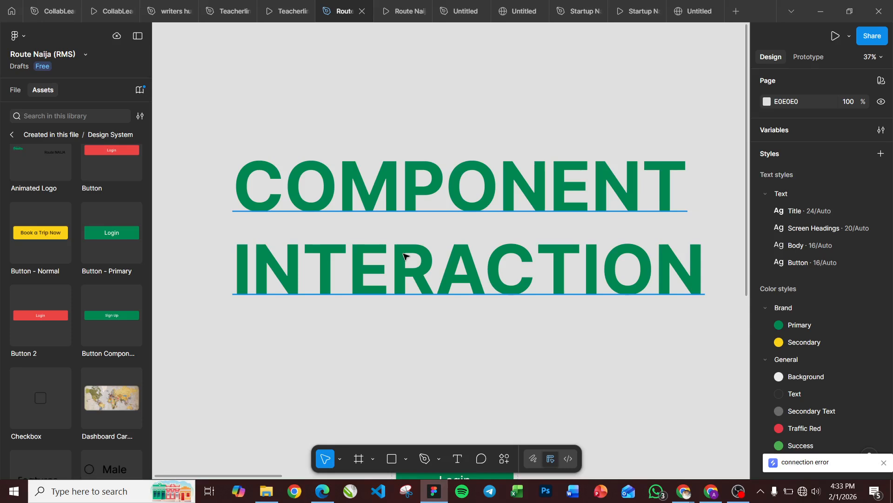
pyautogui.moveTo(403, 255); pyautogui.dragTo(390, 211)
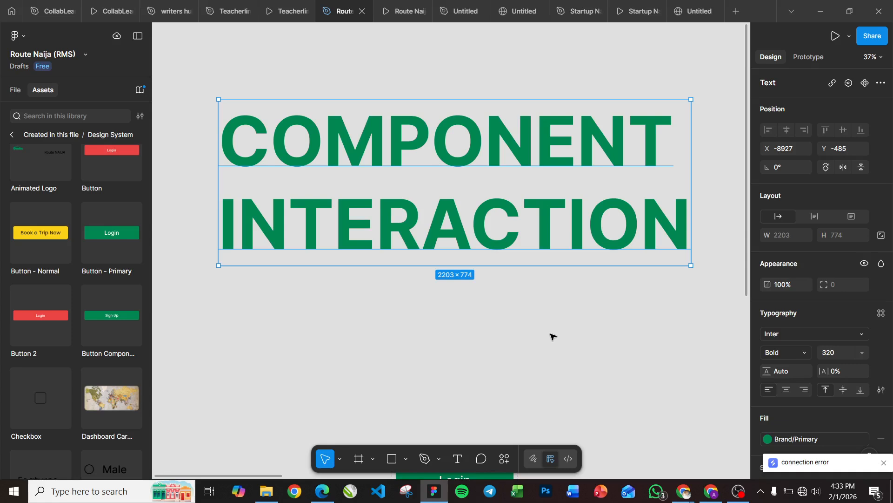
# Step: Move the Button - Primary component set beneath the heading, aligned with its left edge at X -8927, Y 1035
pyautogui.scroll(-1, 552, 335)
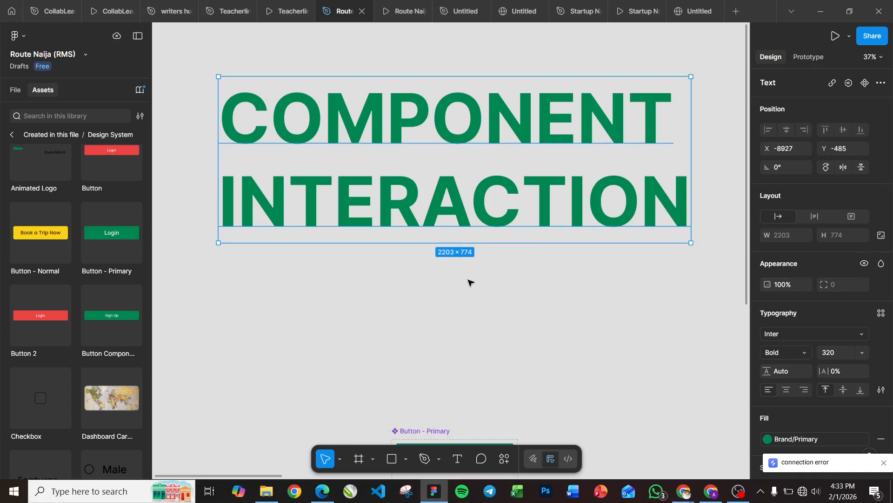
pyautogui.scroll(-3, 469, 282)
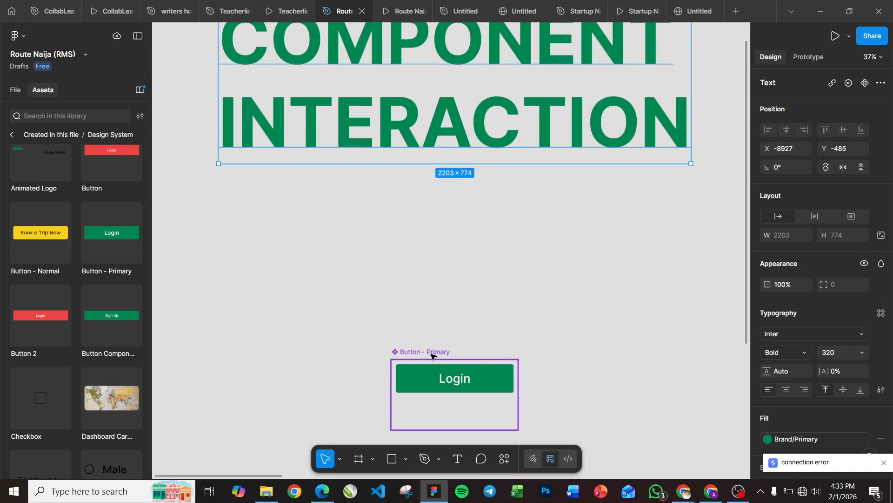
pyautogui.scroll(-3, 431, 356)
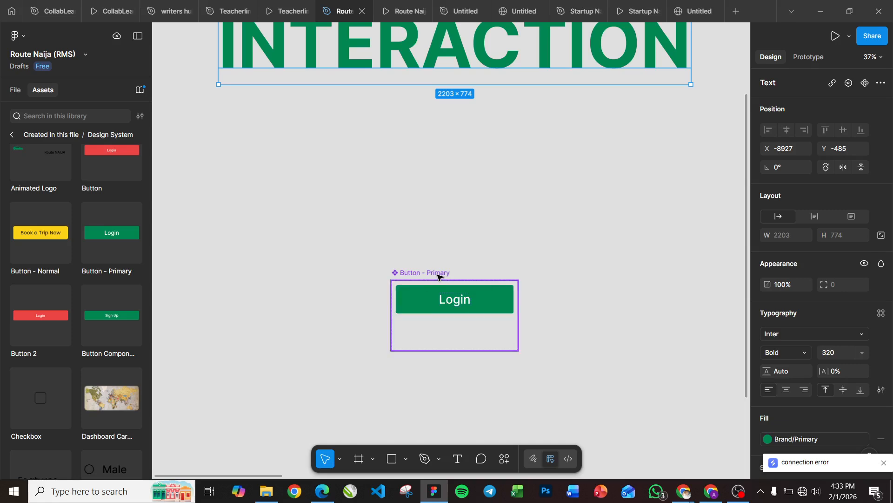
pyautogui.moveTo(437, 276); pyautogui.dragTo(282, 234)
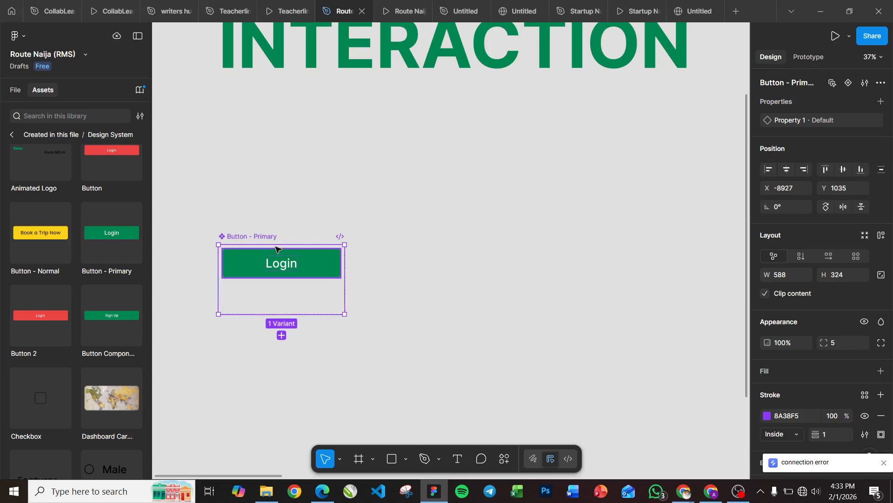
# Step: Add the text "Hover Animation" between the heading and the Button - Primary component set
pyautogui.click(457, 460)
pyautogui.click(261, 139)
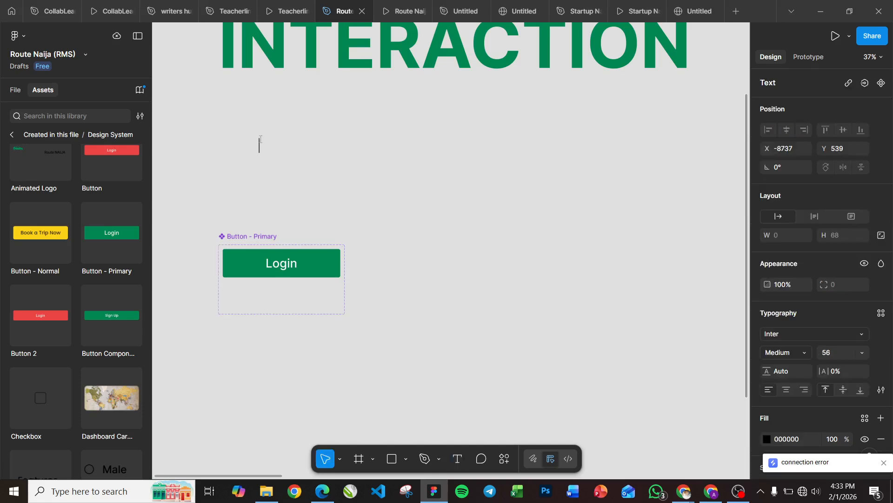
pyautogui.write('Hover')
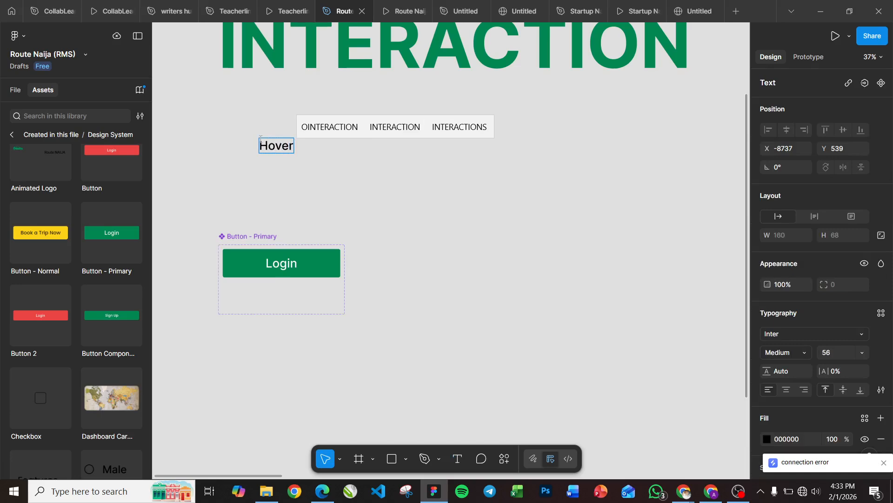
pyautogui.write(' Ania')
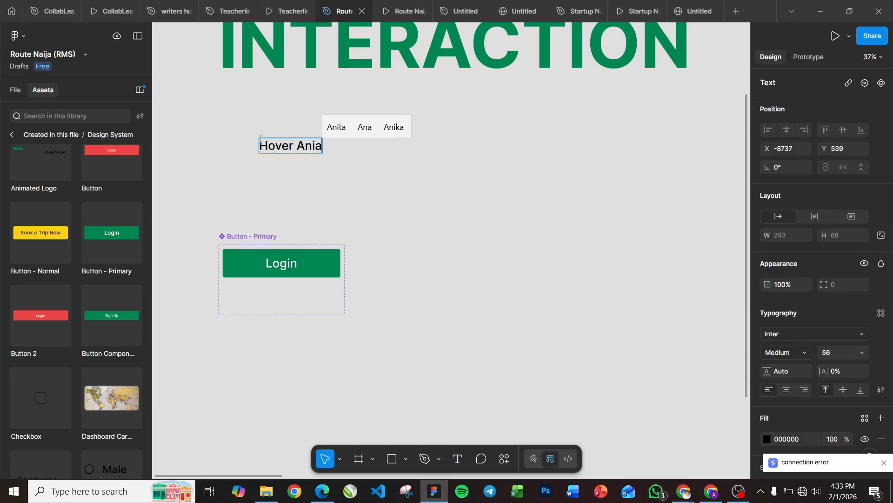
pyautogui.write('tion')
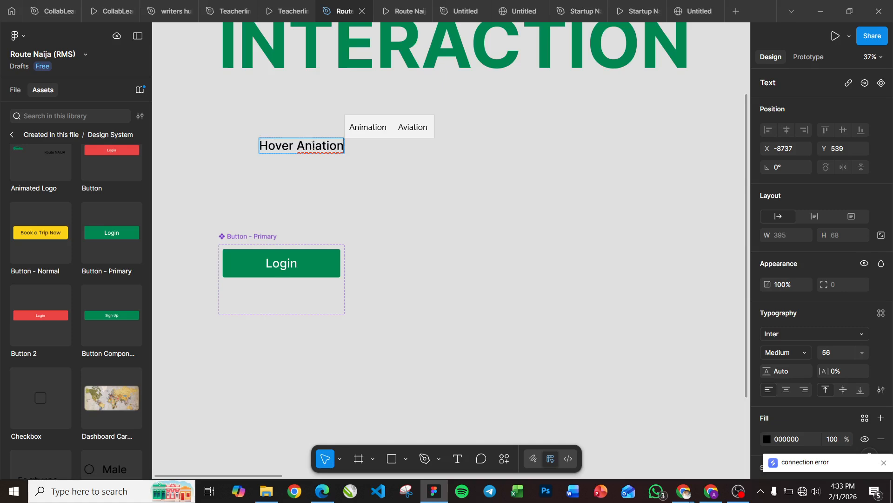
pyautogui.write('m')
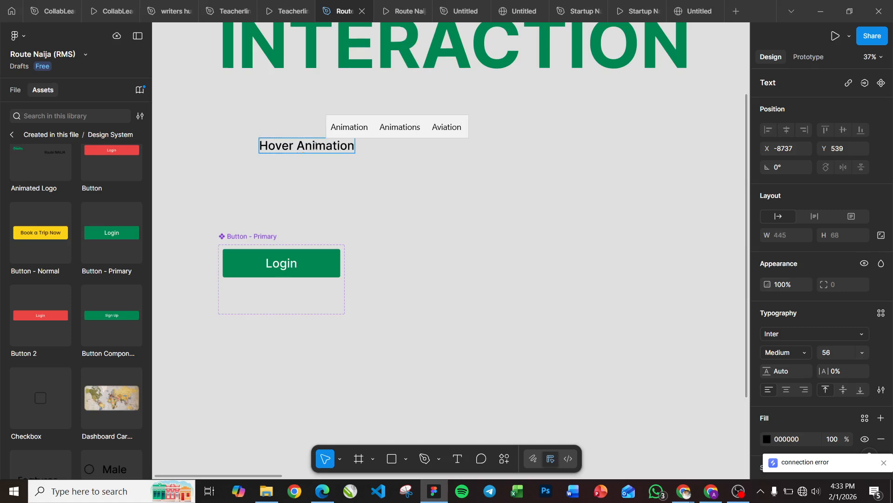
pyautogui.press('Escape')
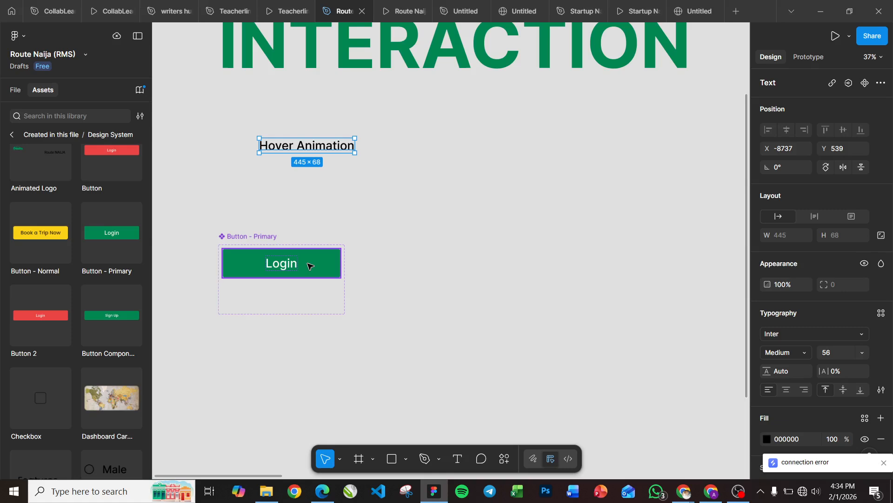
# Step: Add an iPhone 16 & 17 Pro frame (402 × 874) to the canvas
pyautogui.click(437, 254)
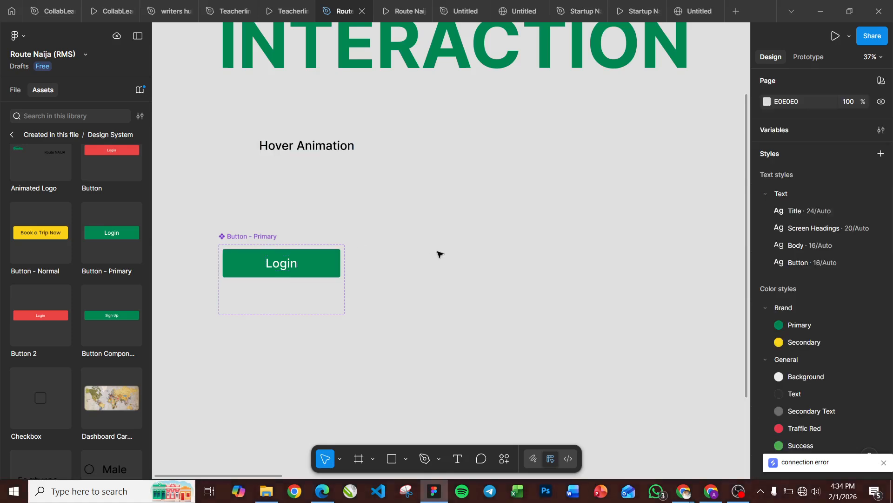
pyautogui.press('f')
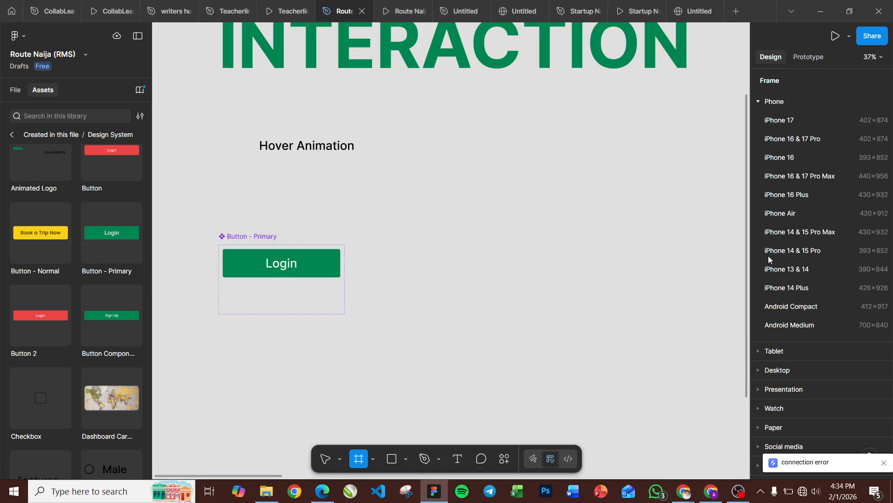
pyautogui.click(794, 138)
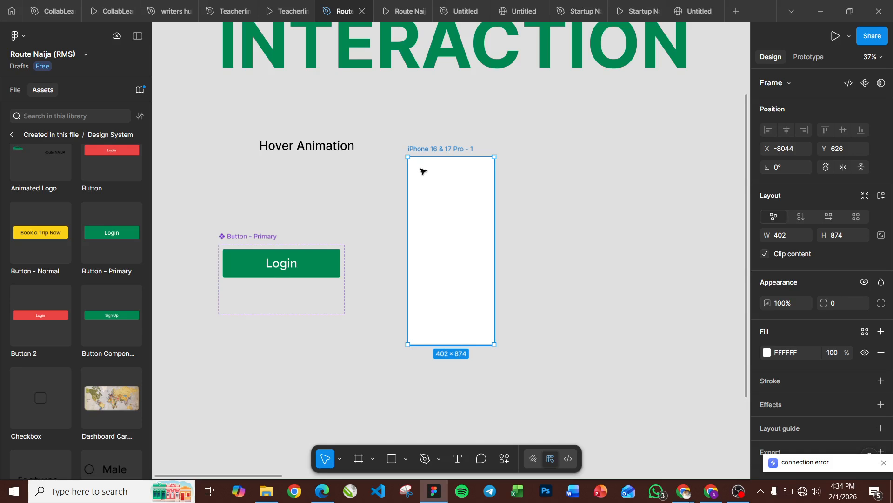
# Step: Scale the Button - Primary component set to about 0.7x (412 wide) and move it just below the Hover Animation text
pyautogui.click(265, 238)
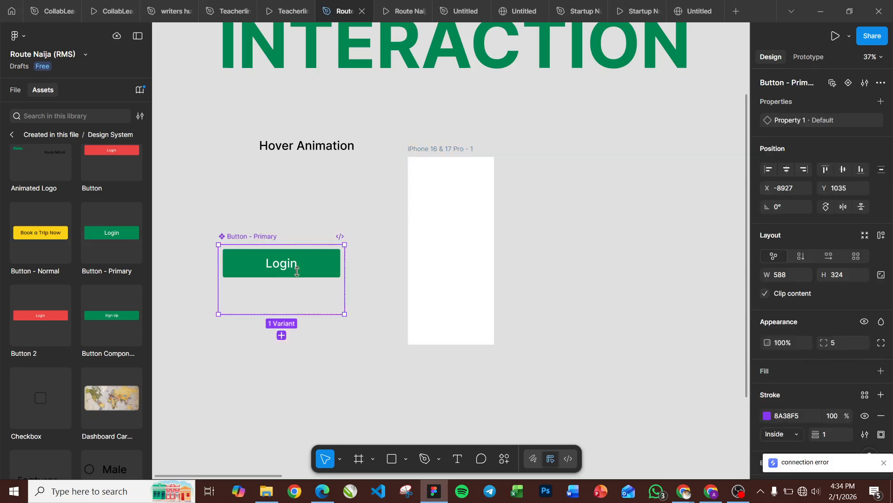
pyautogui.press('k')
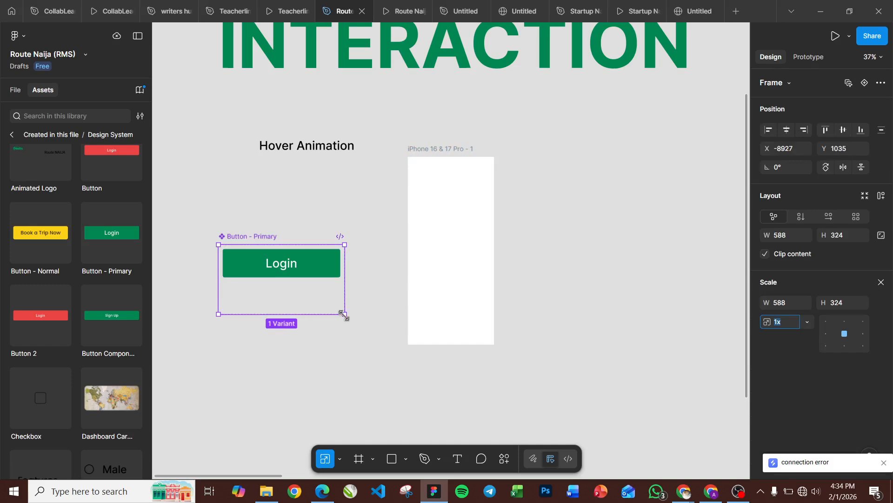
pyautogui.moveTo(343, 314); pyautogui.dragTo(308, 293)
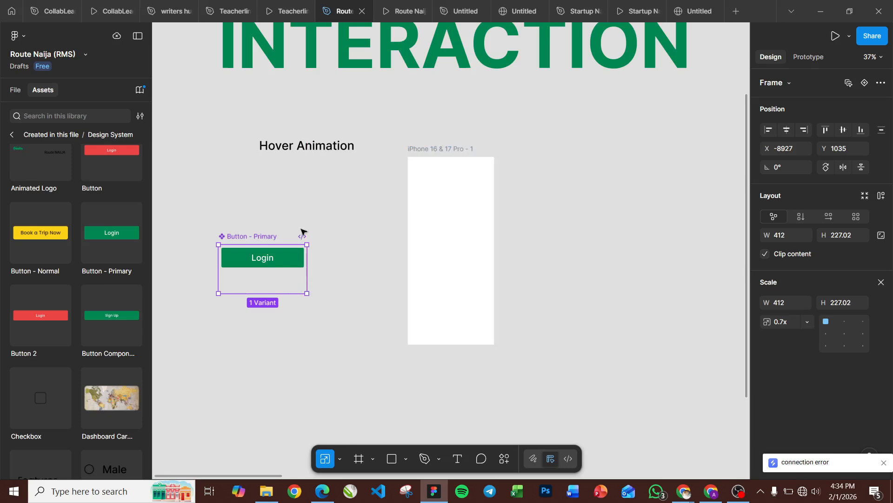
pyautogui.moveTo(268, 238); pyautogui.dragTo(335, 193)
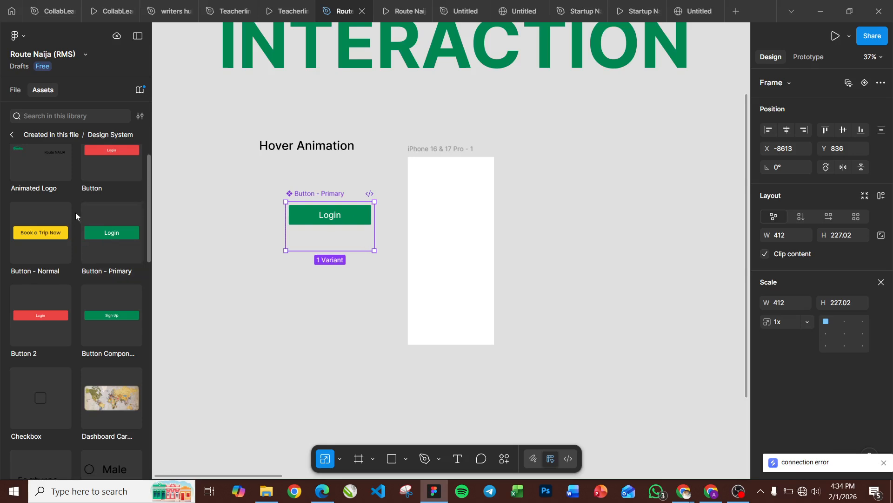
# Step: Place an instance of Button - Primary in the lower half of the iPhone frame, at about X 6, Y 518
pyautogui.moveTo(103, 233); pyautogui.dragTo(439, 275)
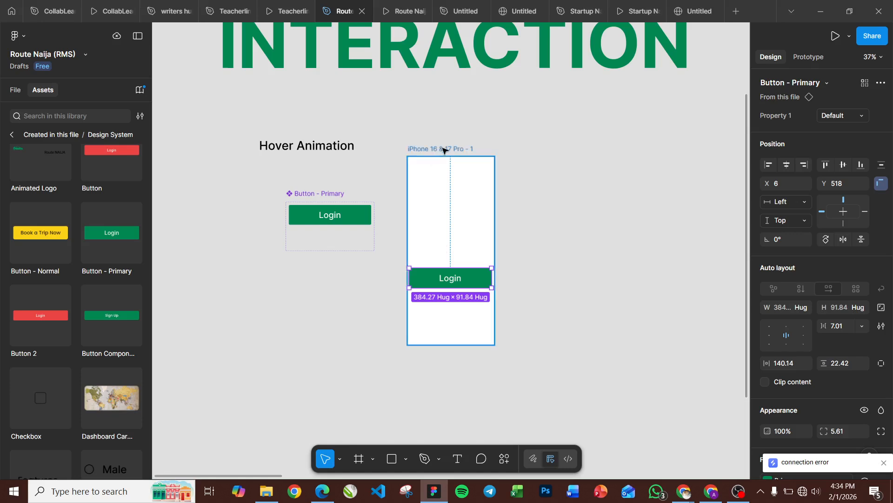
pyautogui.click(305, 194)
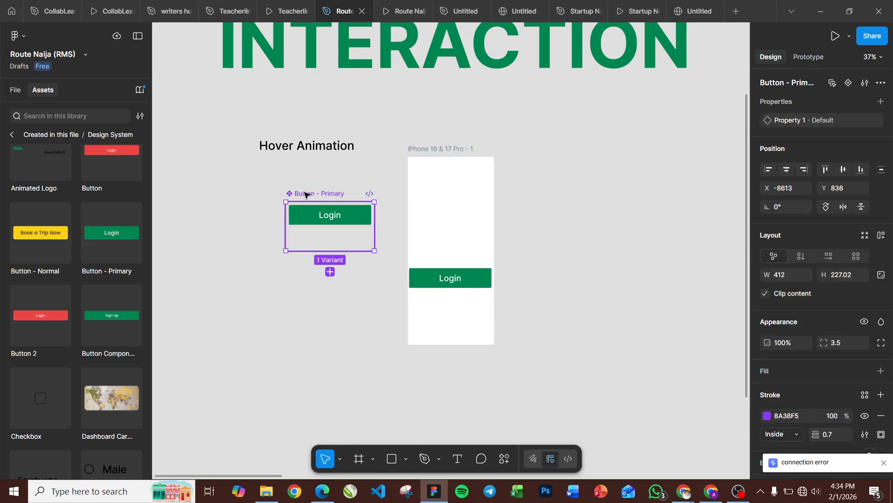
# Step: Open an inline prototype preview of the iPhone 16 & 17 Pro frame
pyautogui.scroll(4, 305, 194)
pyautogui.scroll(-2, 305, 194)
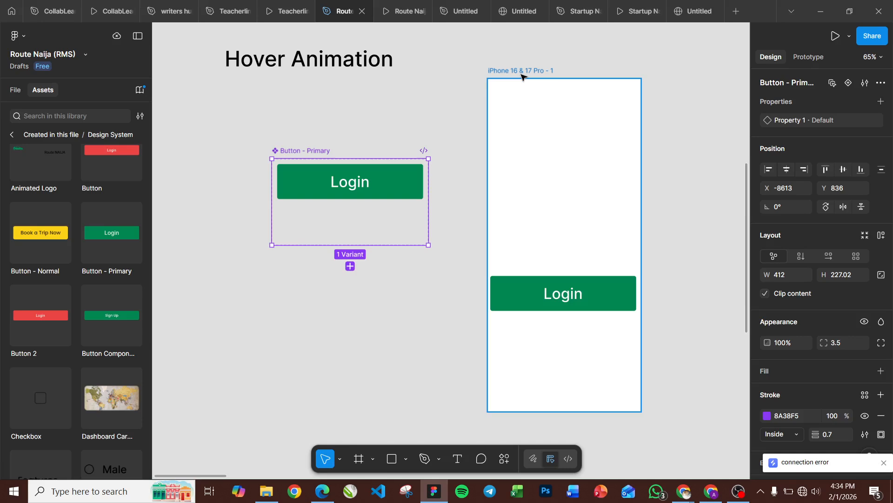
pyautogui.click(522, 76)
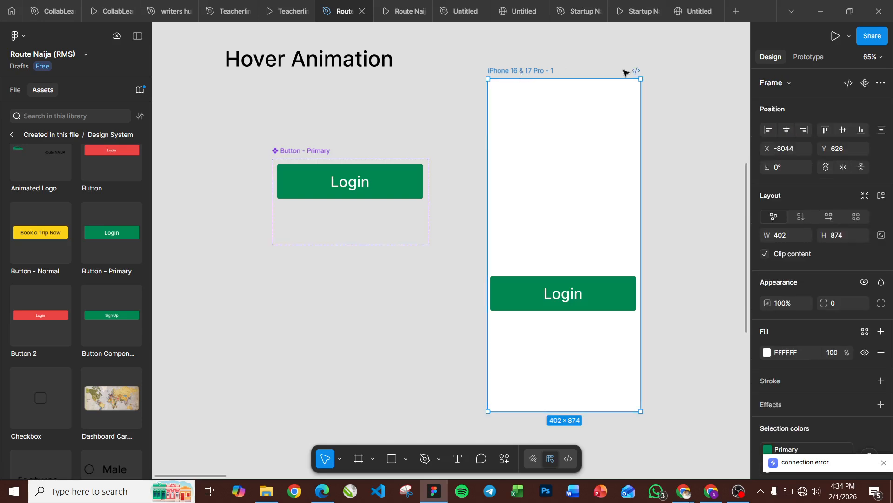
pyautogui.click(852, 40)
pyautogui.click(795, 69)
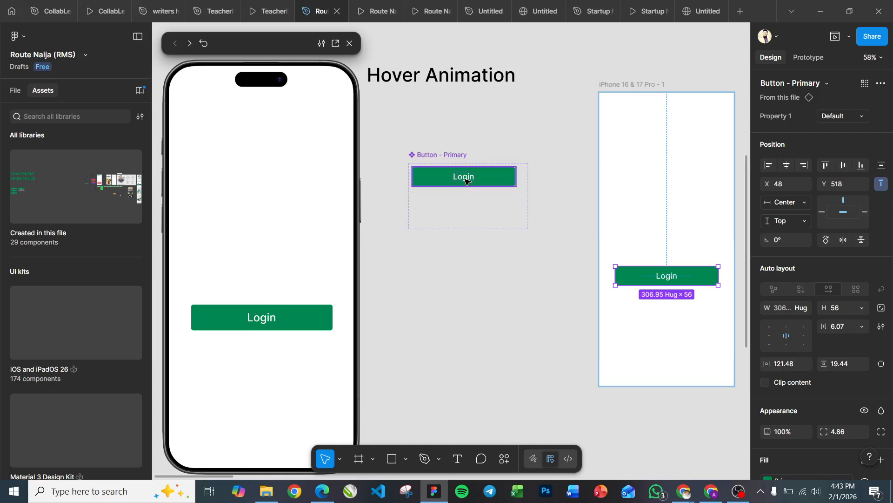
# Step: Add a second variant to the Button - Primary component set and place it directly below the default, at X 12, Y 98
pyautogui.scroll(3, 465, 181)
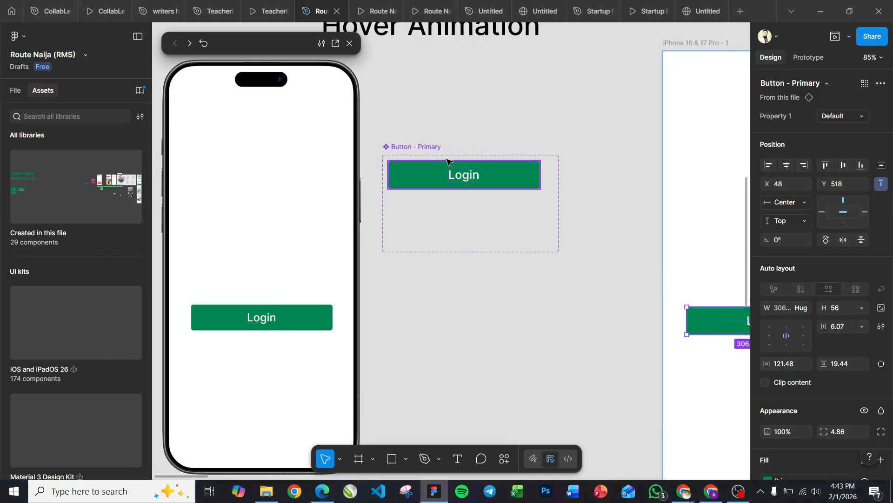
pyautogui.click(465, 181)
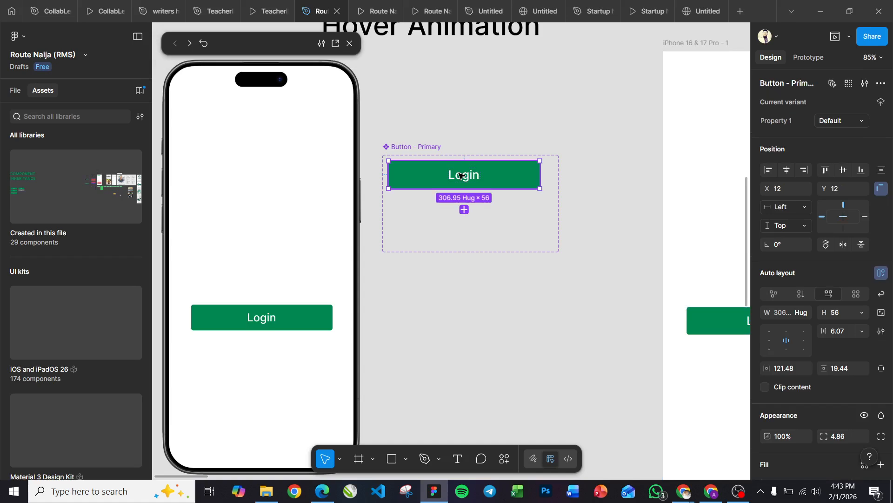
pyautogui.click(467, 211)
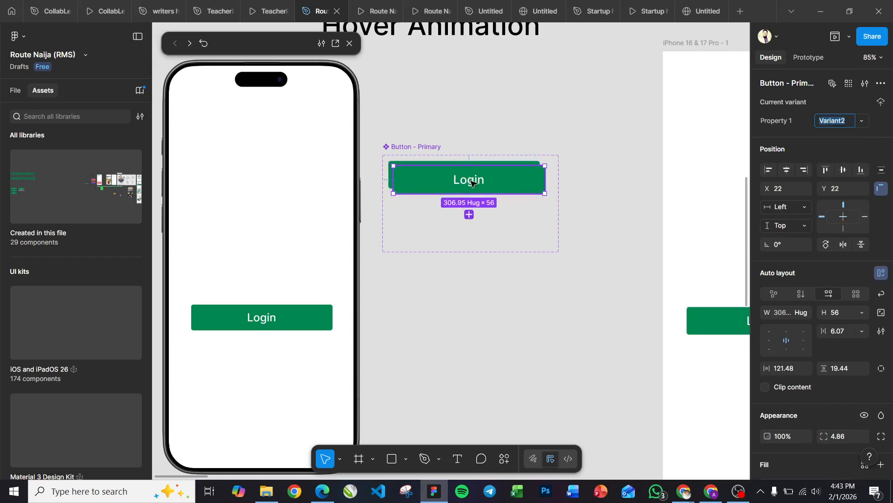
pyautogui.moveTo(468, 207); pyautogui.dragTo(466, 214)
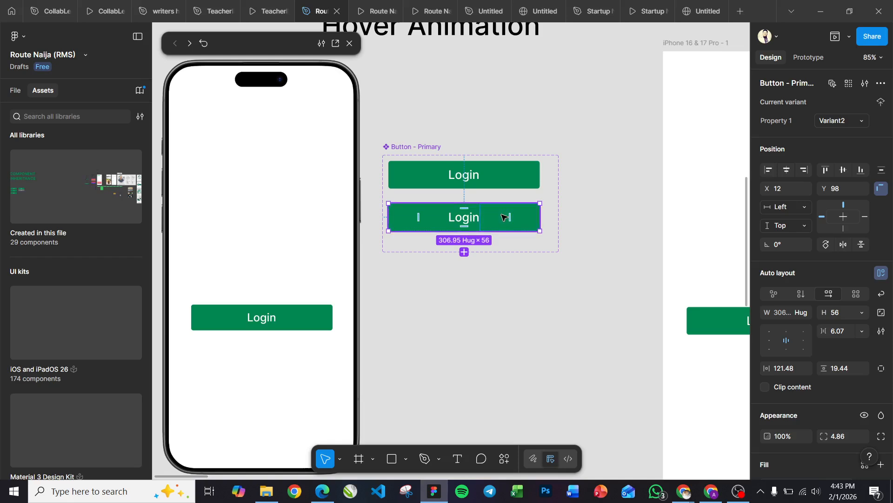
# Step: Change the second variant's fill to the General/Secondary Text color style
pyautogui.scroll(-3, 785, 273)
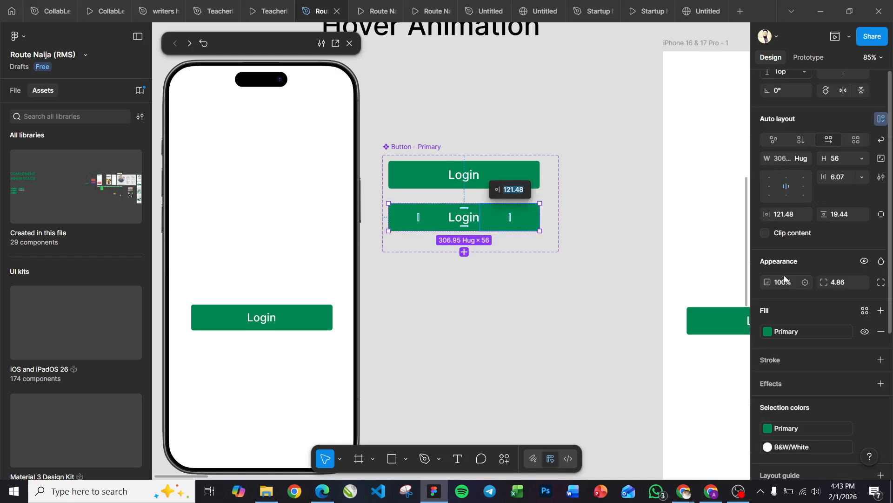
pyautogui.click(785, 330)
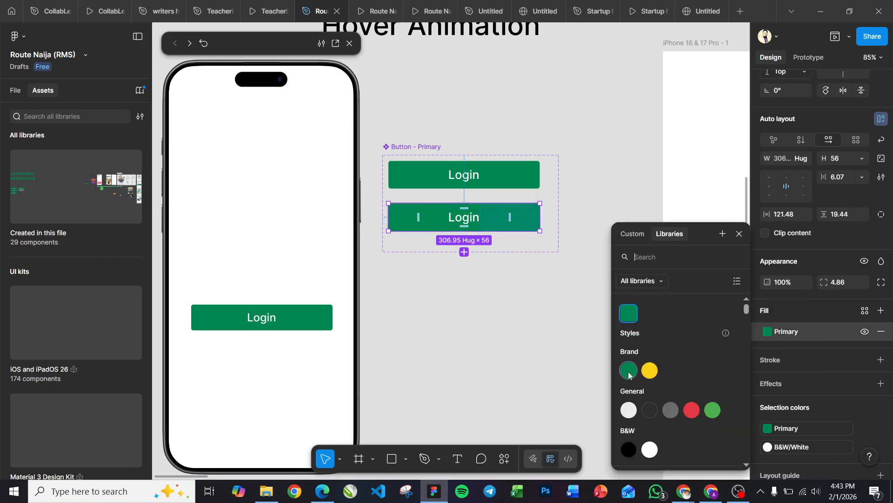
pyautogui.click(671, 408)
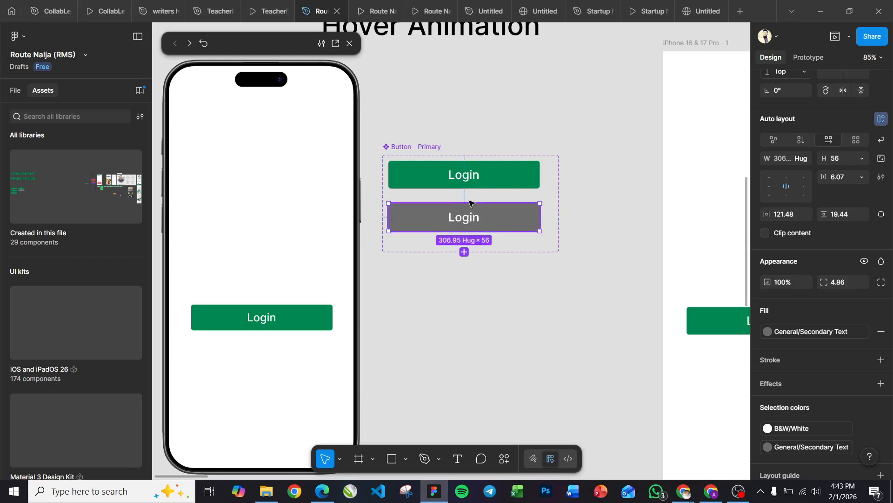
# Step: Rename the green variant's Property 1 value to Default State
pyautogui.click(481, 180)
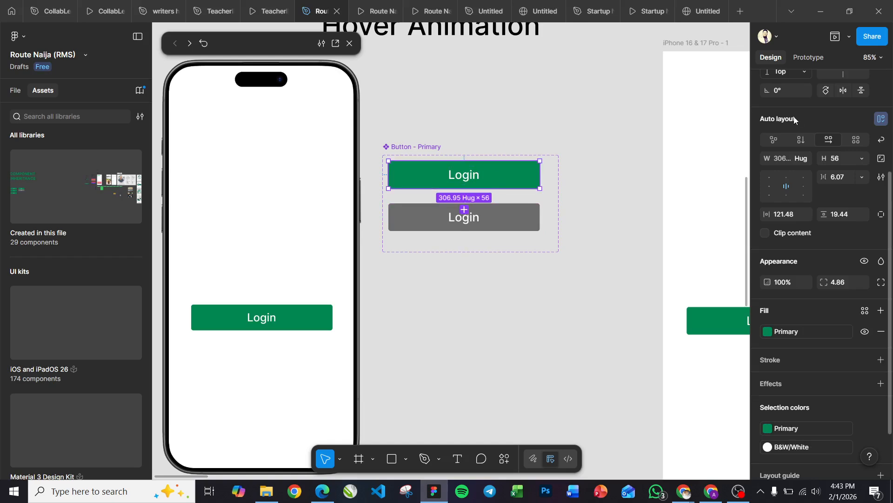
pyautogui.scroll(3, 794, 120)
pyautogui.click(836, 121)
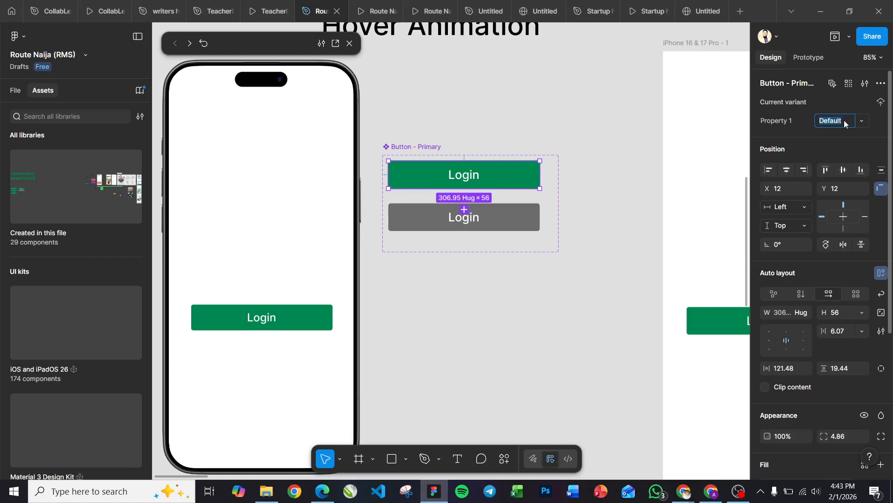
pyautogui.click(846, 123)
pyautogui.write('State')
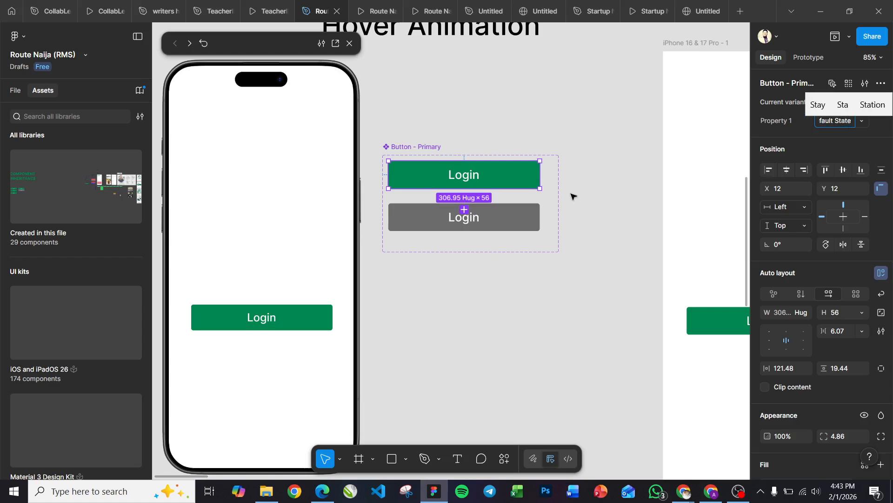
# Step: Rename the gray variant's Property 1 value to Hover State
pyautogui.click(520, 222)
pyautogui.click(839, 122)
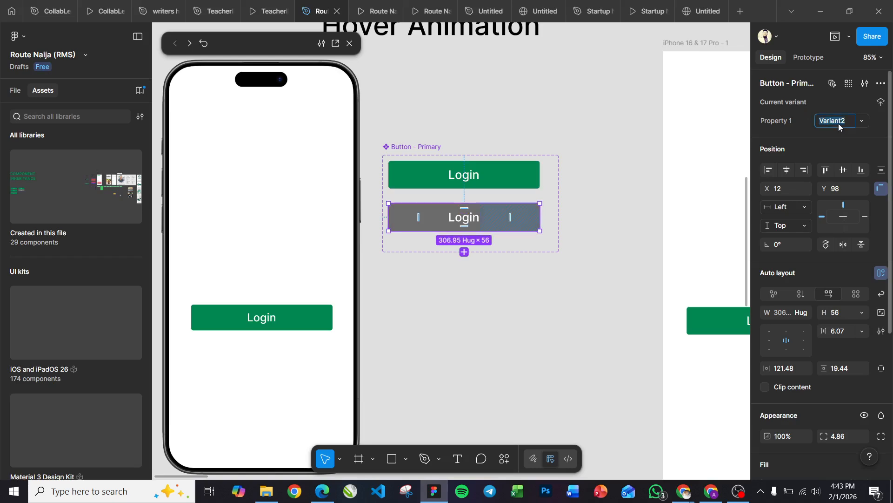
pyautogui.write('Hover S')
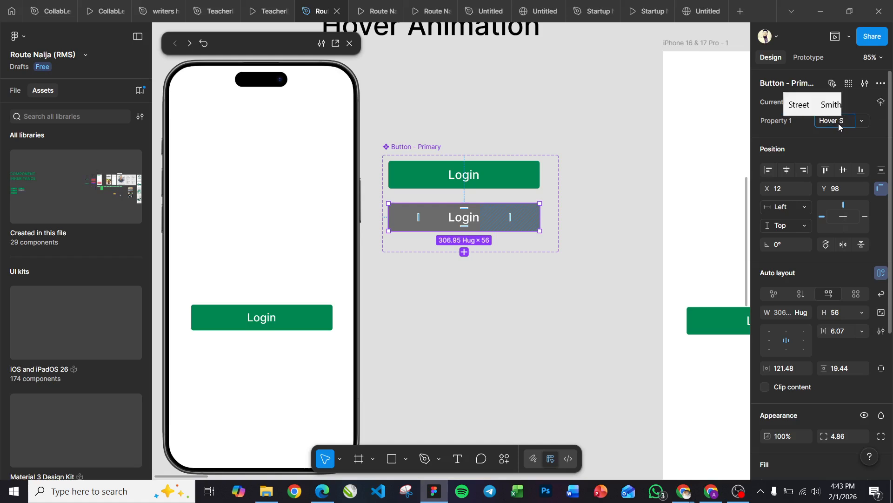
pyautogui.write('tate')
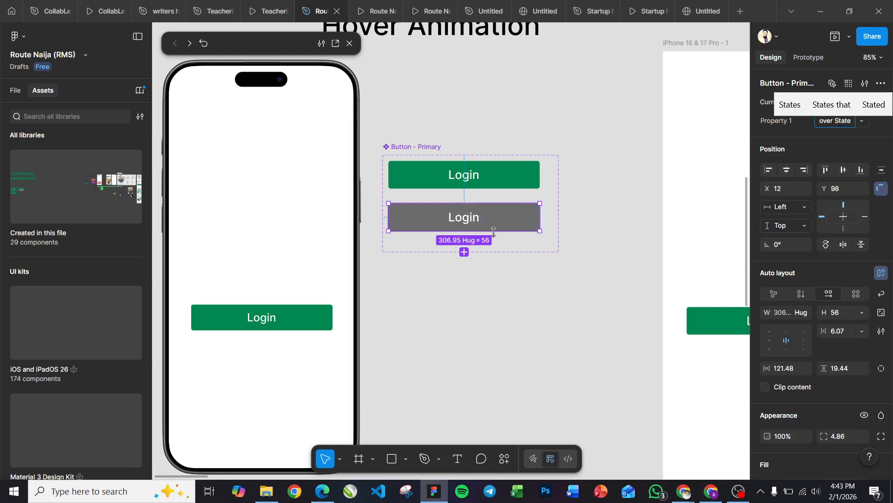
pyautogui.click(575, 205)
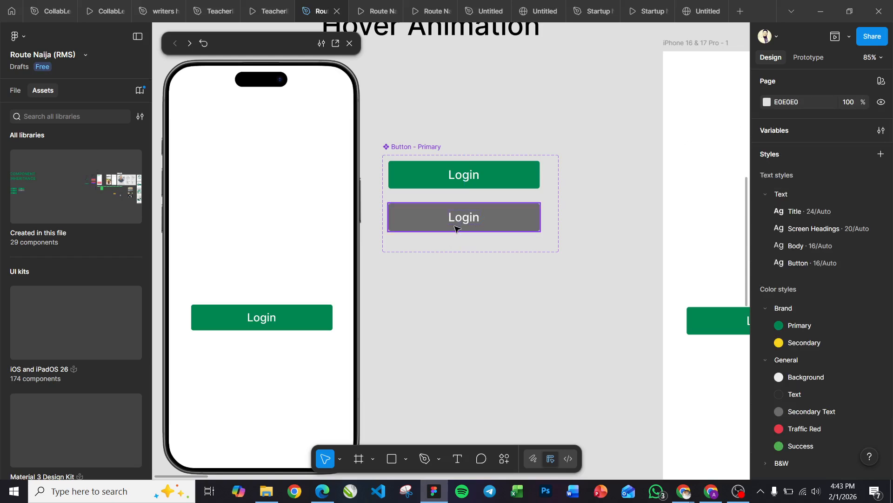
pyautogui.click(457, 228)
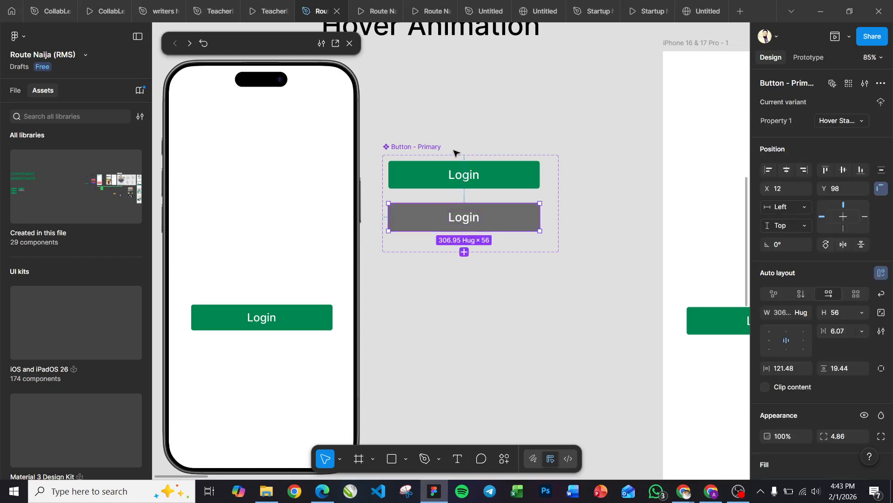
pyautogui.click(488, 168)
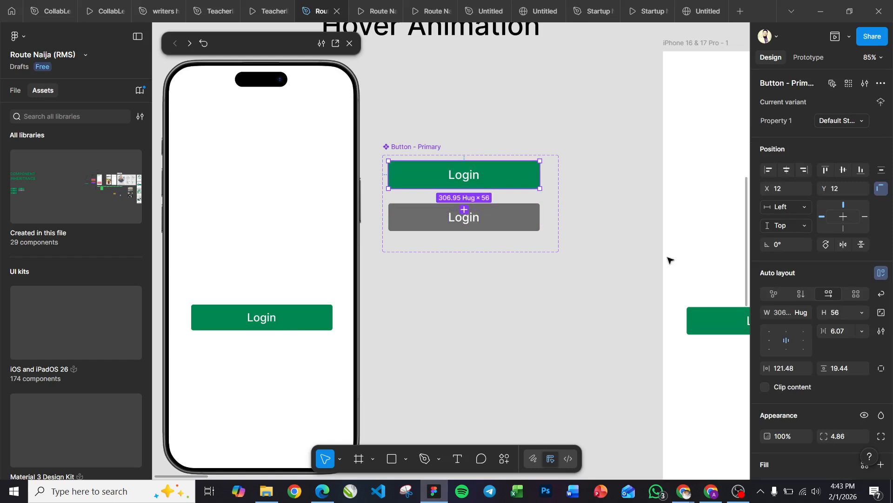
# Step: Switch the Login button instance in the iPhone frame to Hover State and back to Default State
pyautogui.hscroll(5, 668, 258)
pyautogui.click(615, 323)
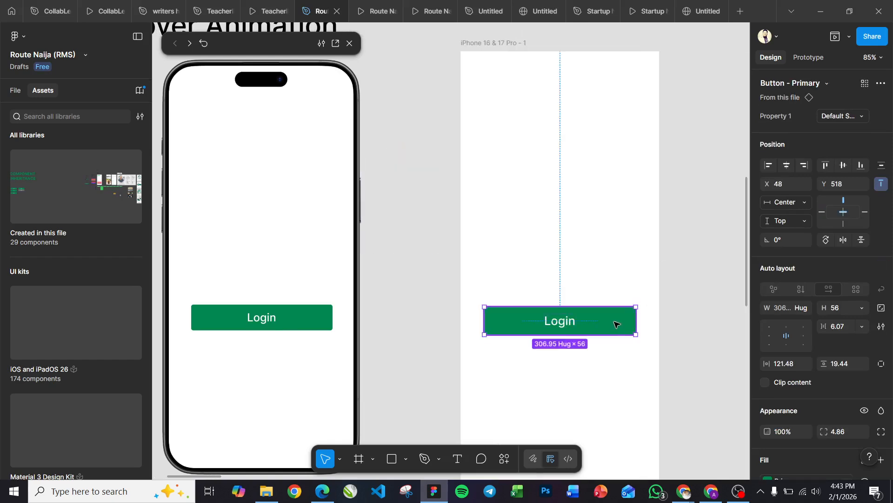
pyautogui.click(858, 115)
pyautogui.click(788, 131)
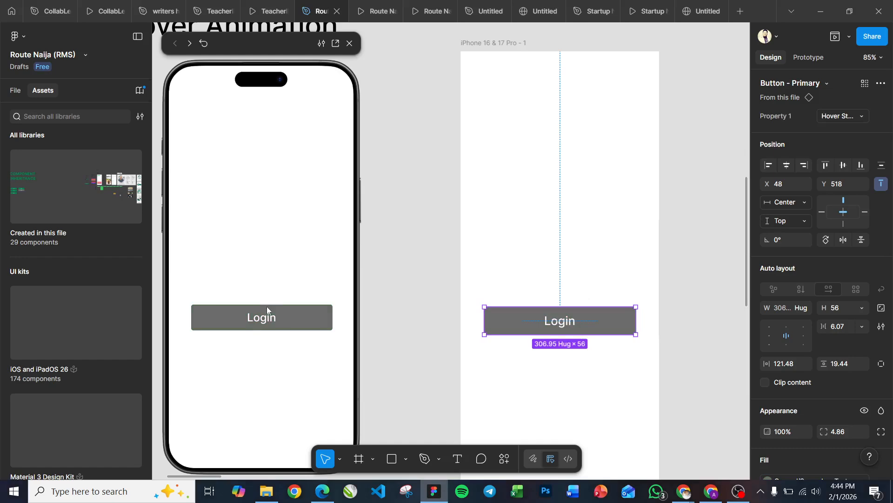
pyautogui.click(862, 119)
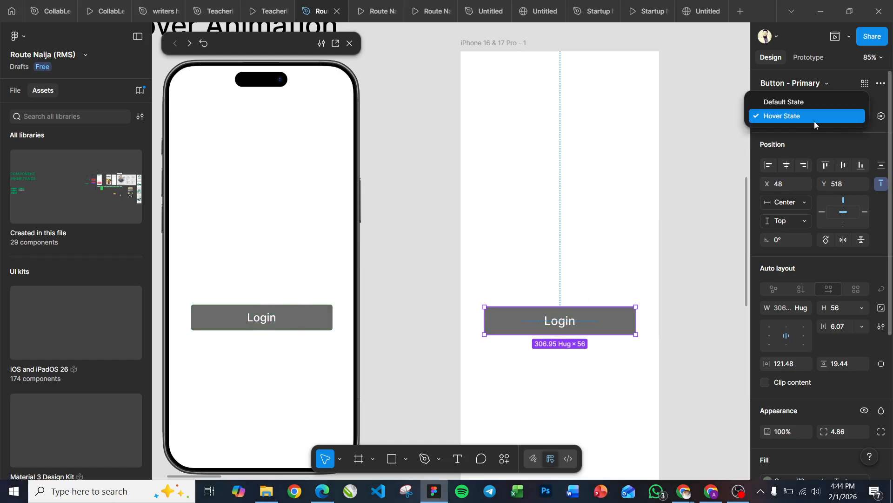
pyautogui.click(788, 104)
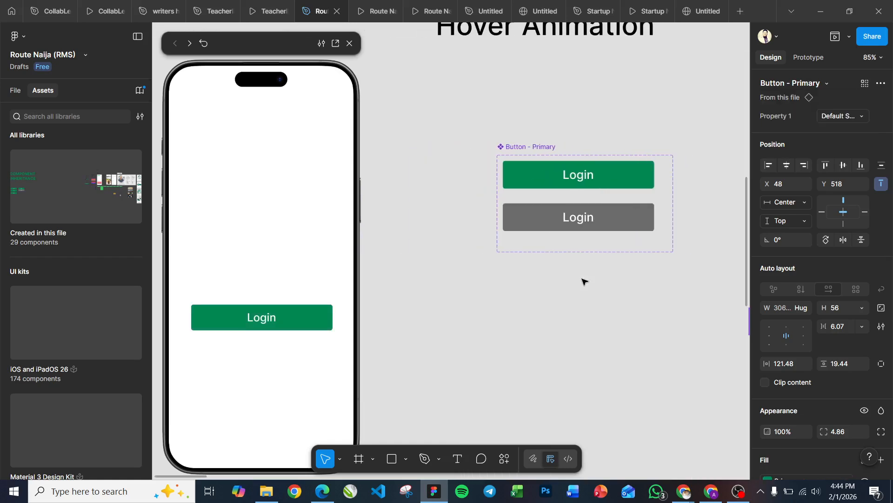
# Step: Select the Default State variant of Button - Primary and show its prototype settings
pyautogui.hscroll(1, 585, 282)
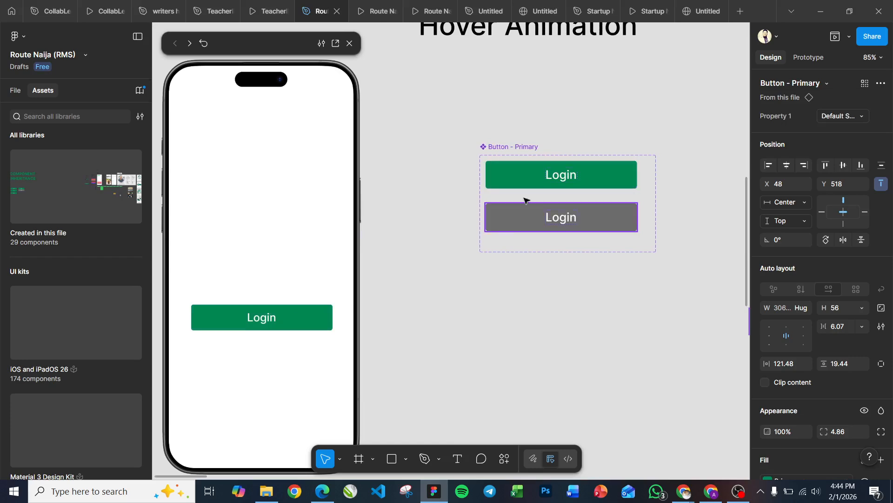
pyautogui.click(599, 177)
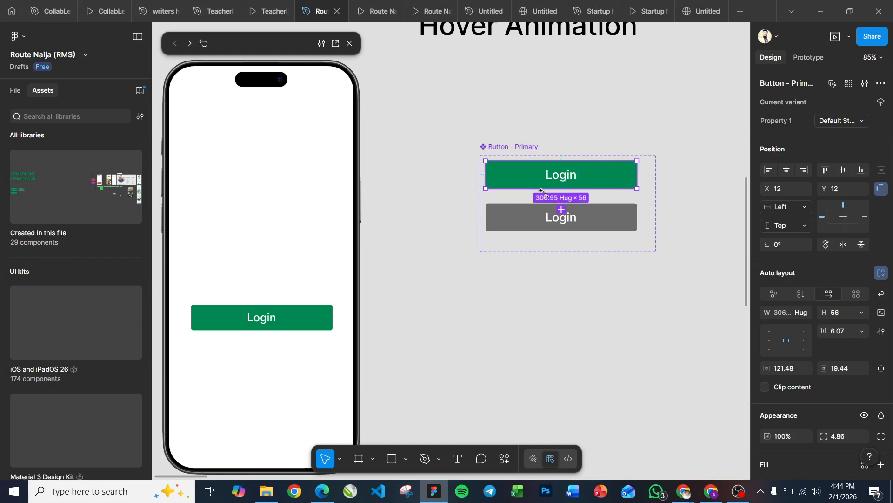
pyautogui.click(804, 59)
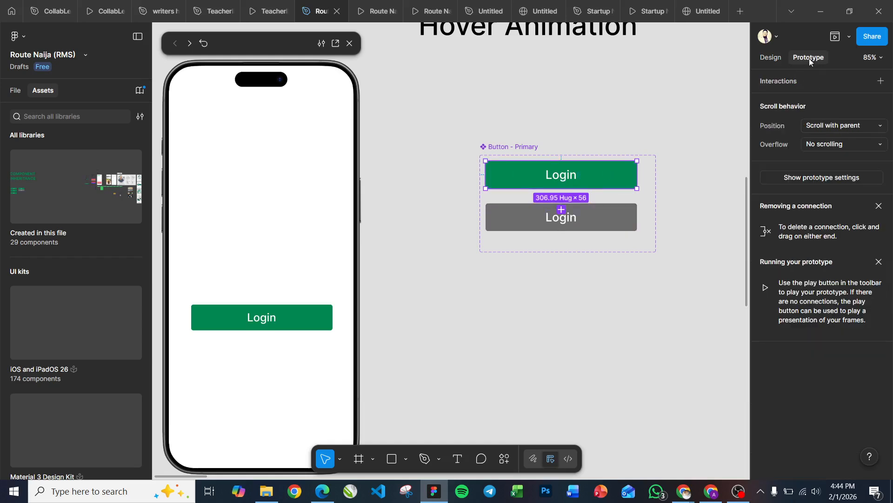
pyautogui.scroll(8, 675, 105)
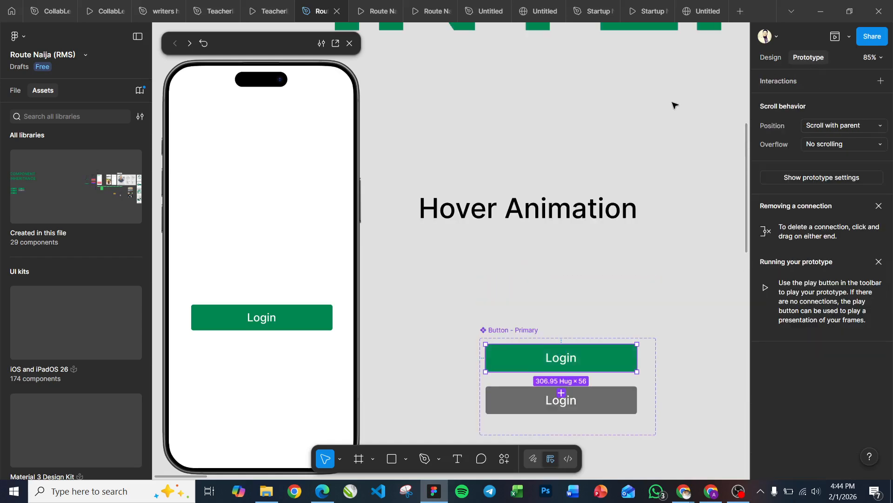
pyautogui.keyDown('ctrl'); pyautogui.scroll(-5, 674, 104); pyautogui.keyUp('ctrl')
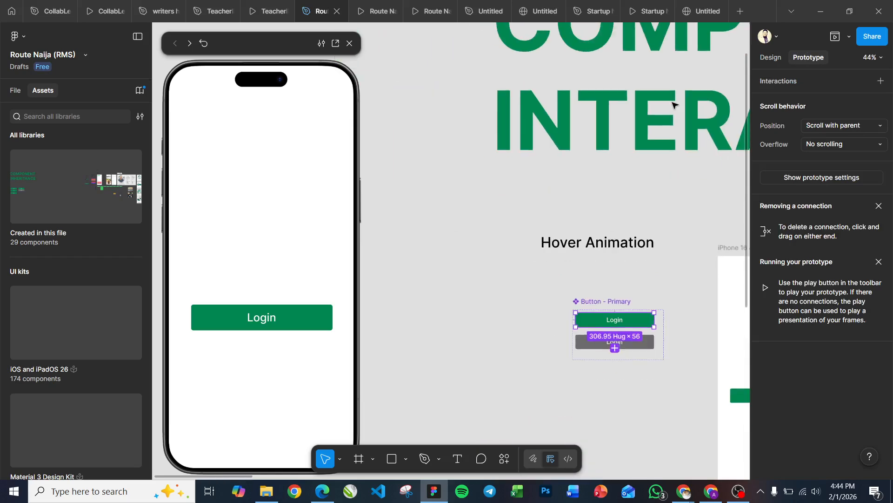
pyautogui.keyDown('ctrl'); pyautogui.scroll(-1, 674, 104); pyautogui.keyUp('ctrl')
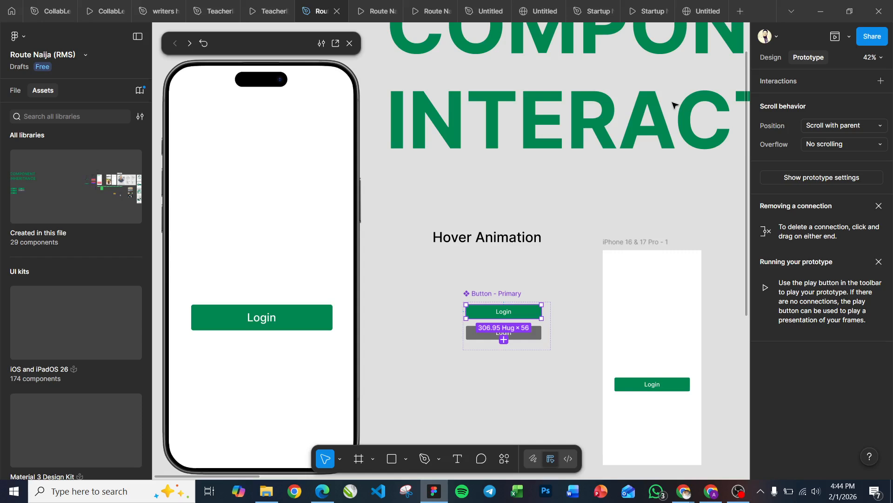
pyautogui.scroll(5, 673, 104)
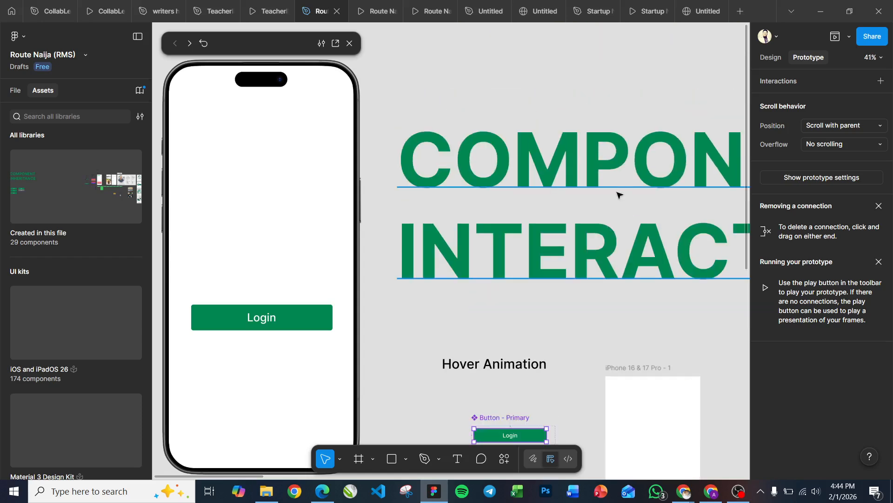
pyautogui.scroll(-5, 619, 194)
pyautogui.keyDown('ctrl'); pyautogui.scroll(2, 618, 194); pyautogui.keyUp('ctrl')
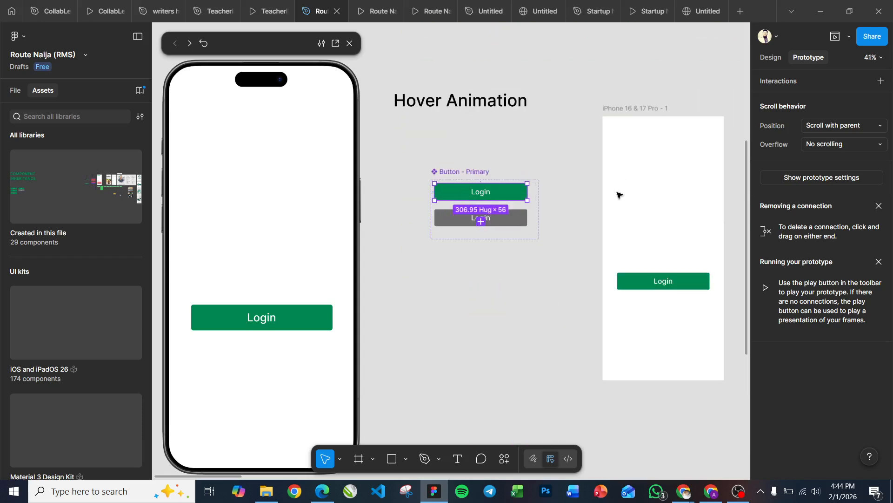
pyautogui.keyDown('ctrl'); pyautogui.scroll(3, 618, 195); pyautogui.keyUp('ctrl')
pyautogui.hscroll(3, 619, 194)
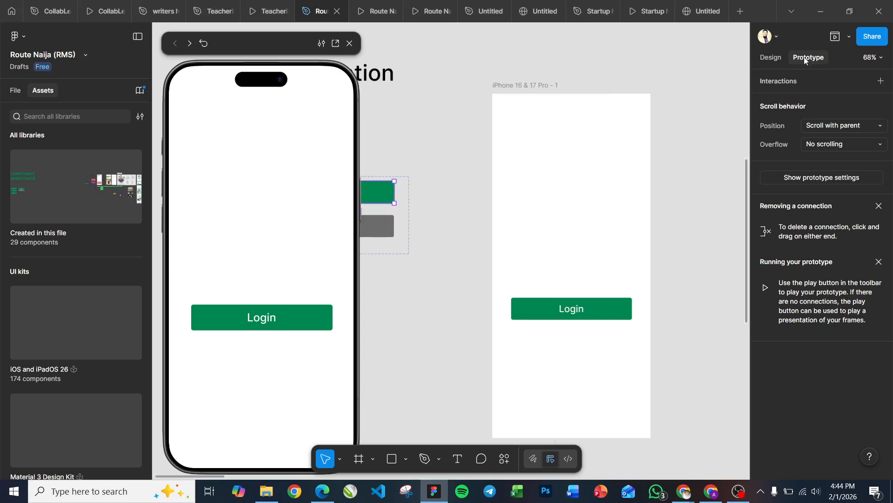
pyautogui.hscroll(-8, 625, 200)
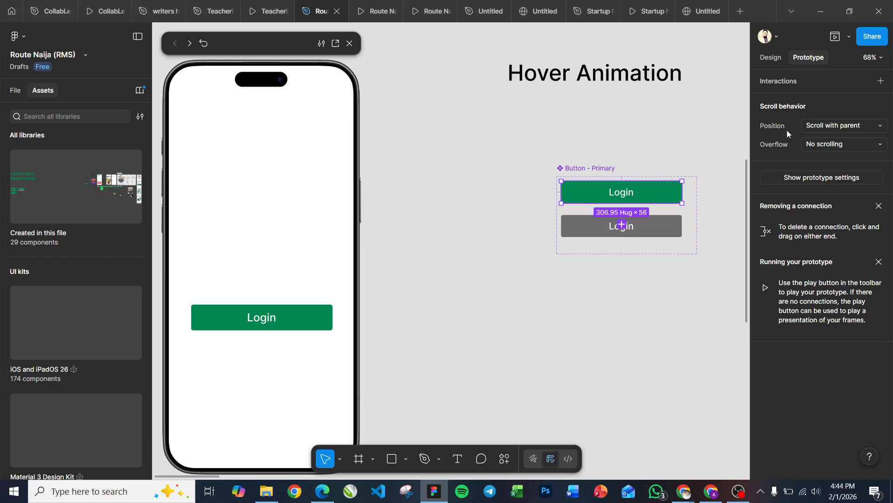
# Step: Add an interaction to the Default State variant with While hovering as its trigger
pyautogui.click(881, 82)
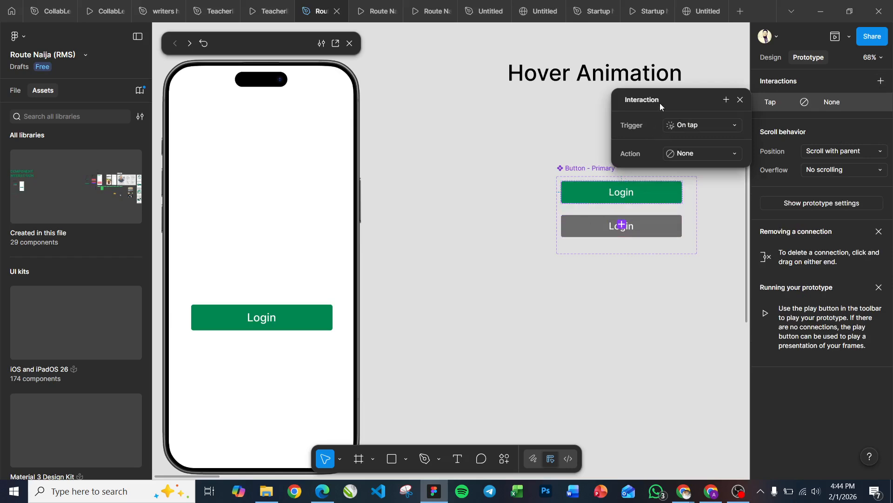
pyautogui.click(685, 125)
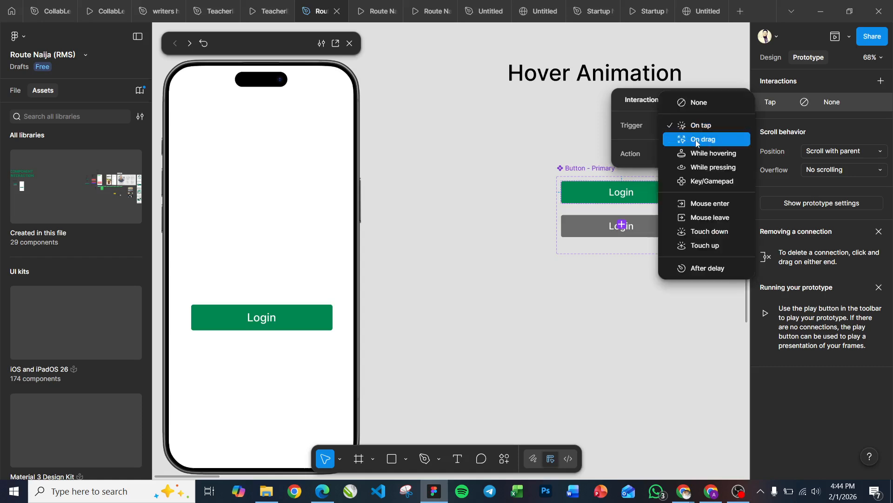
pyautogui.click(702, 153)
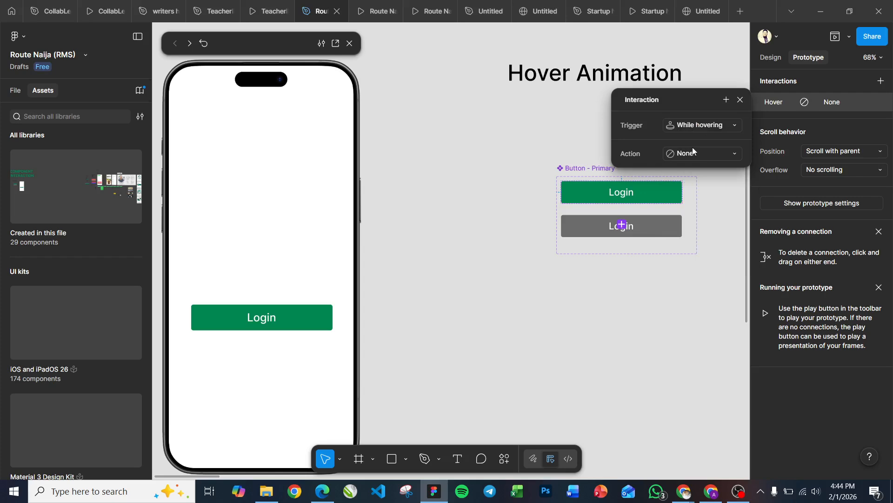
# Step: Set the interaction's action to Change to with Property 1 as Hover State, and restart the inline prototype preview
pyautogui.click(694, 149)
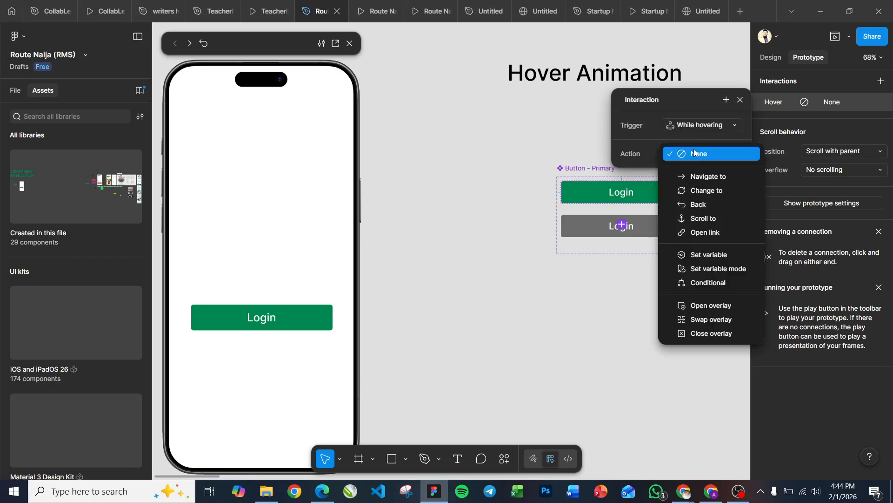
pyautogui.click(706, 191)
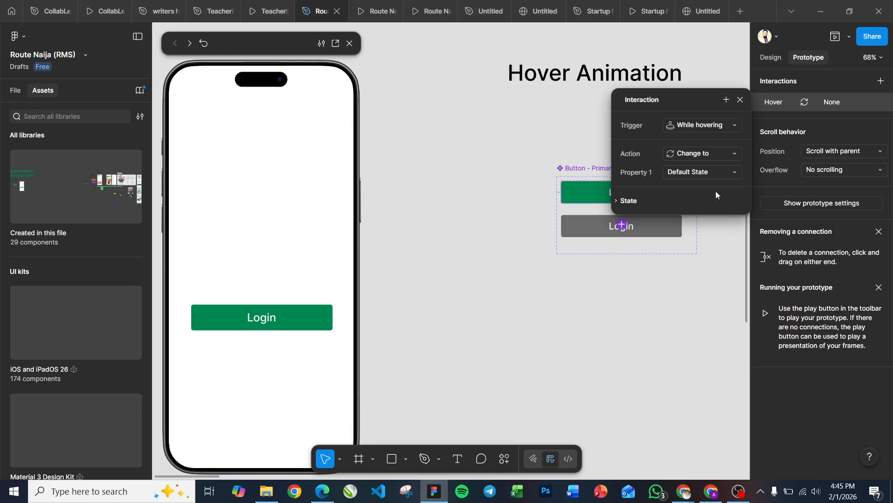
pyautogui.click(694, 178)
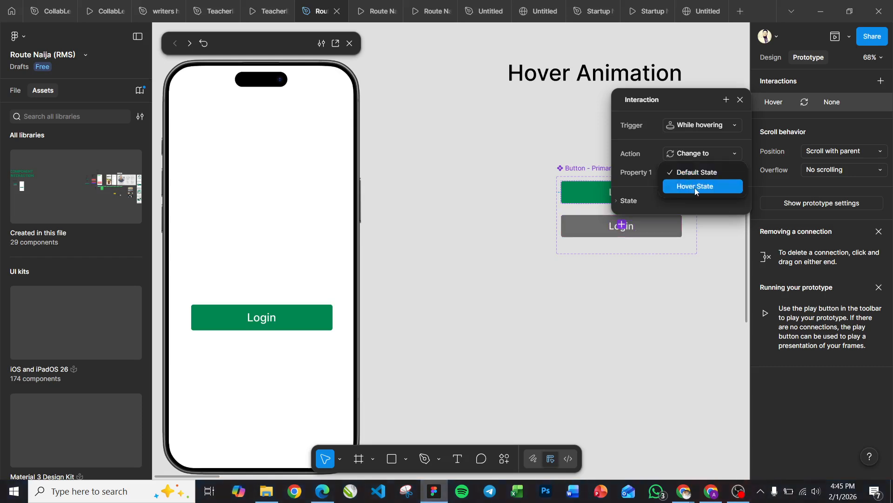
pyautogui.click(695, 188)
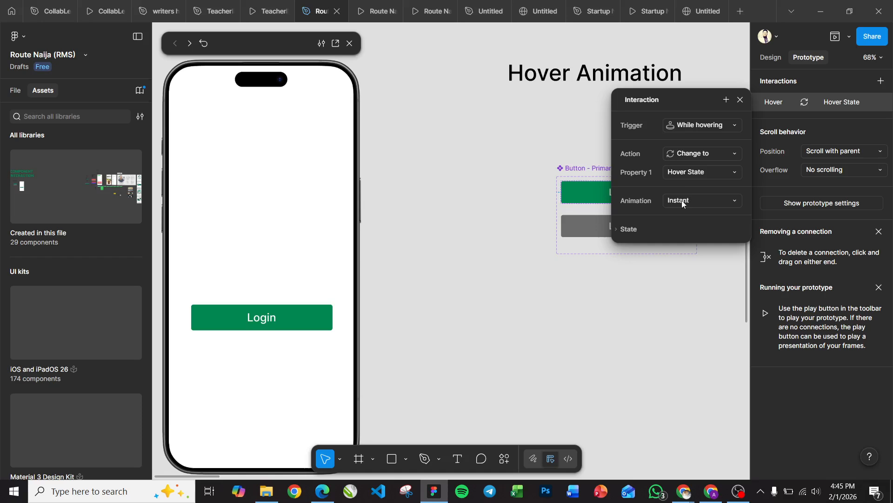
pyautogui.click(489, 222)
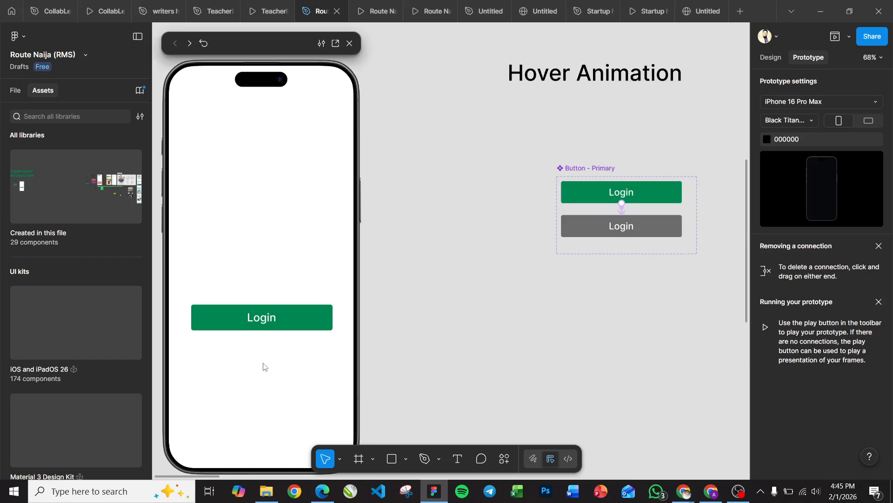
pyautogui.click(205, 44)
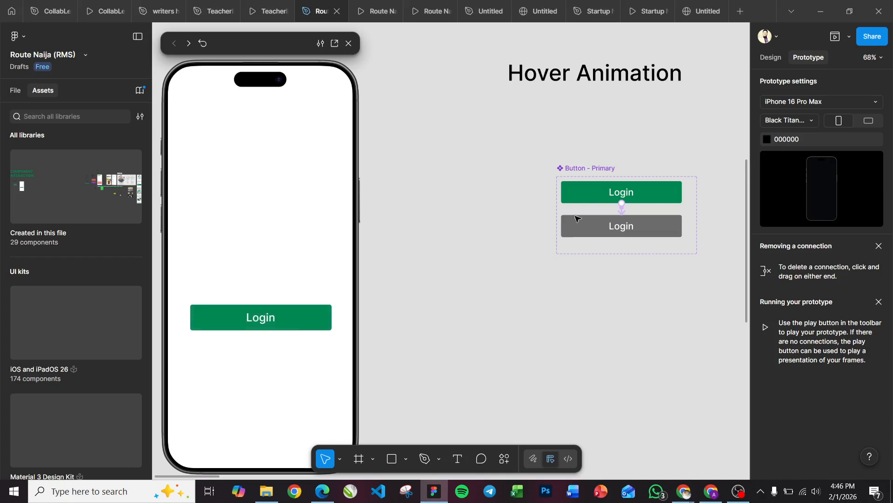
# Step: Add a second line reading "Toggle Switch" to the Hover Animation heading
pyautogui.doubleClick(681, 78)
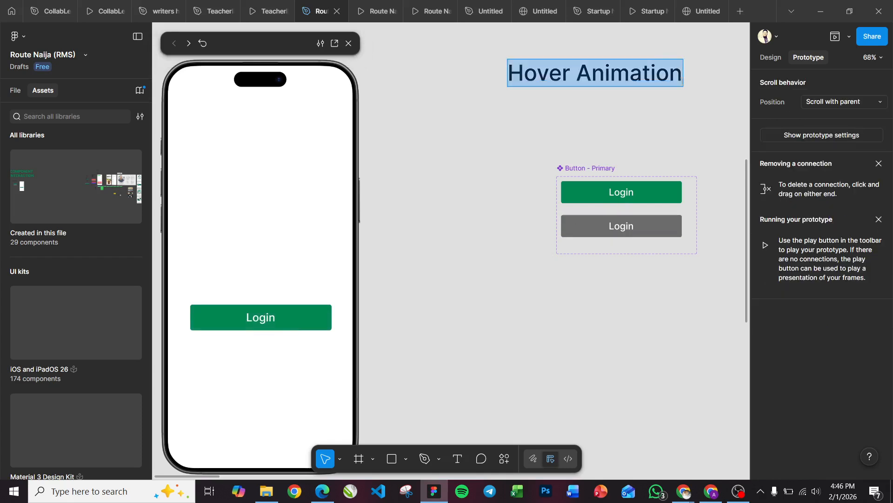
pyautogui.click(681, 80)
pyautogui.press('Return')
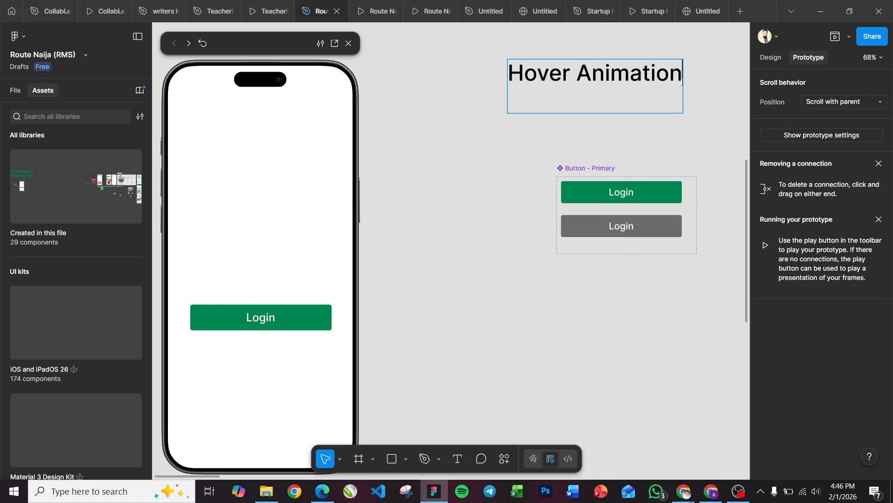
pyautogui.moveTo(611, 15)
pyautogui.write('Toggle S')
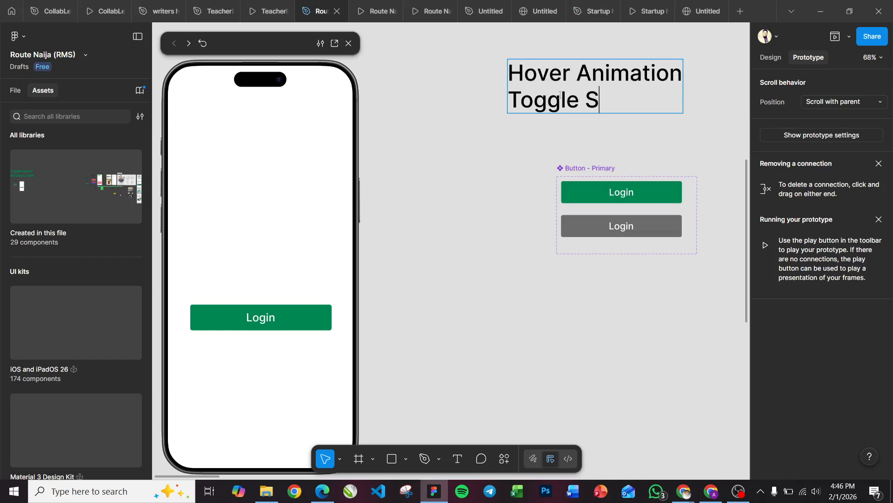
pyautogui.write('witch')
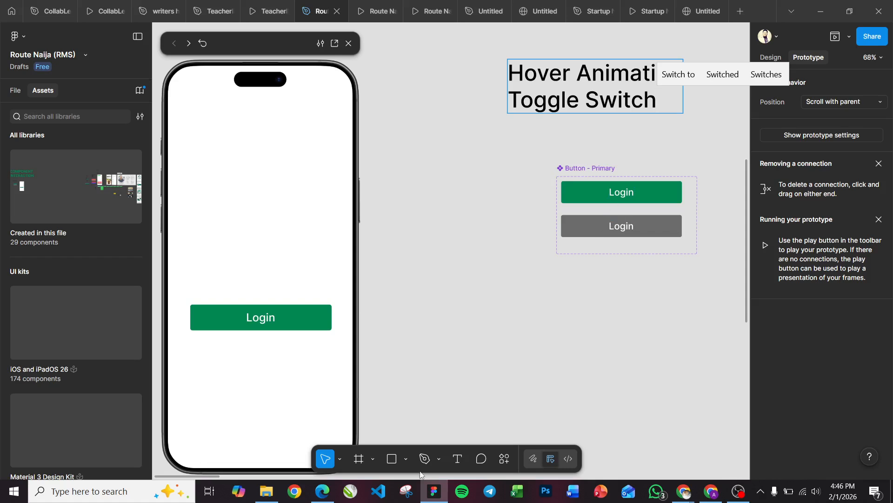
# Step: Draw a rectangle about 156 × 58 below the Button - Primary set, with corner radius 50 and the General/Background fill
pyautogui.click(390, 459)
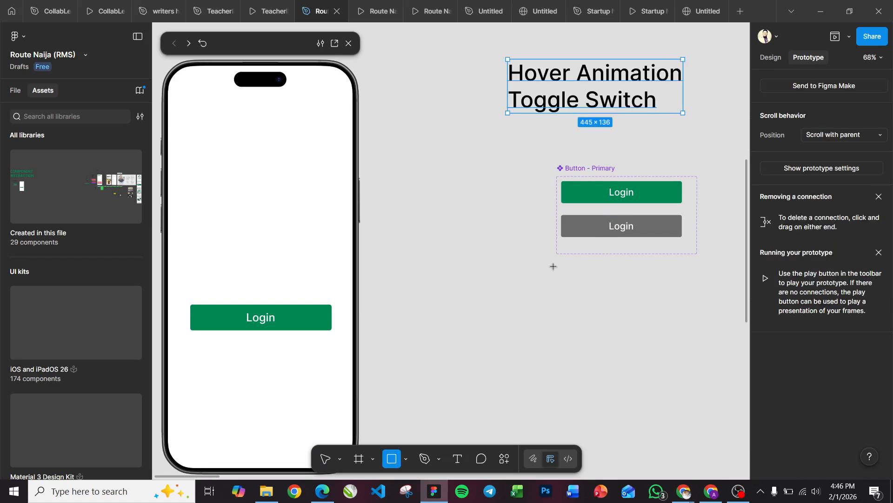
pyautogui.moveTo(557, 269); pyautogui.dragTo(618, 292)
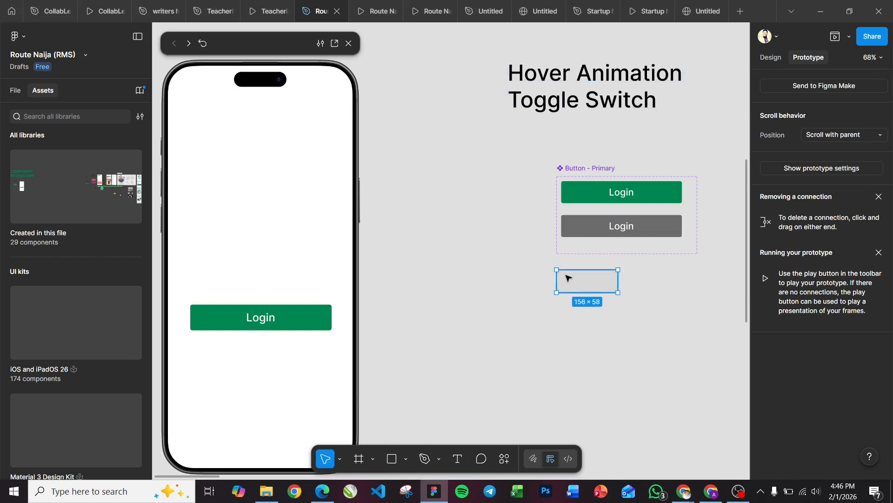
pyautogui.click(770, 58)
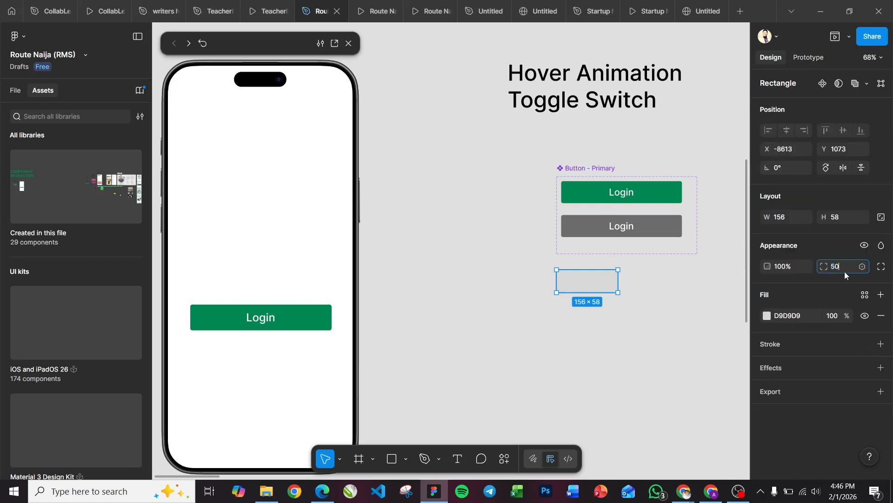
pyautogui.press('Return')
pyautogui.click(864, 295)
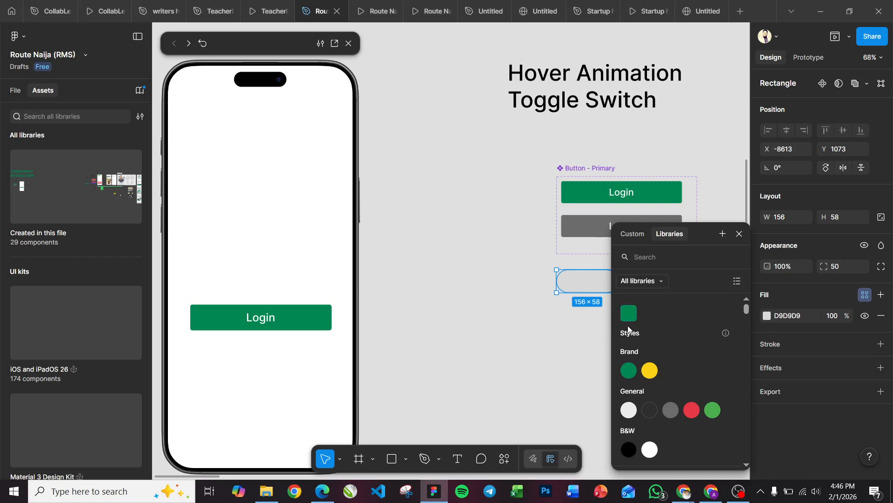
pyautogui.click(631, 410)
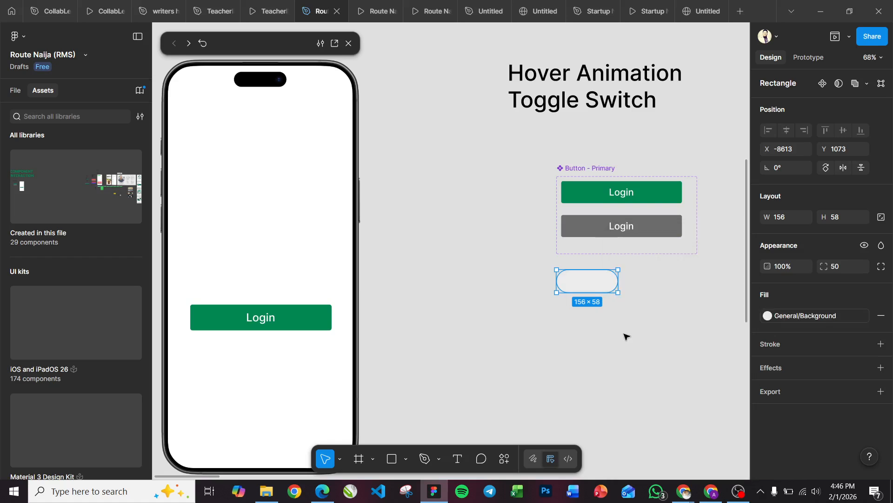
# Step: Add a drop shadow to the rounded rectangle with its Y position set to 0
pyautogui.click(772, 369)
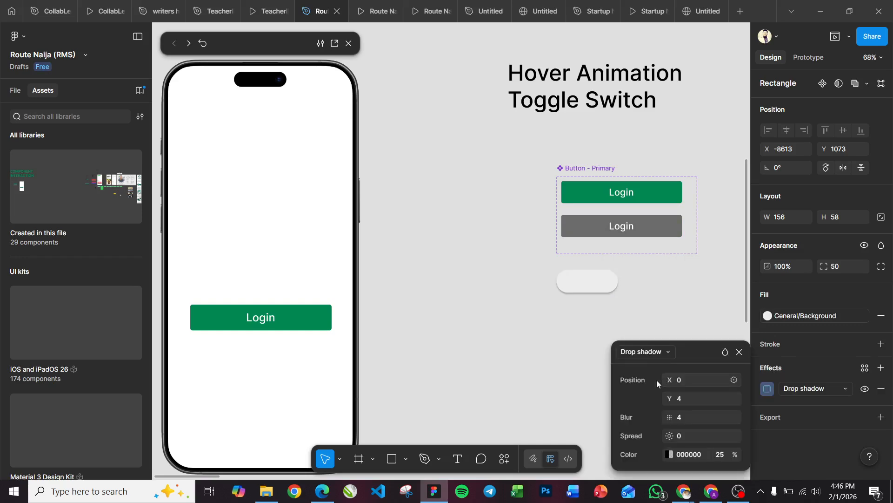
pyautogui.click(690, 400)
pyautogui.press('BackSpace')
pyautogui.write('0')
pyautogui.press('Return')
# Step: Set the shadow's spread to 1 and color opacity to 16%, and increase its blur by 1
pyautogui.click(688, 418)
pyautogui.write('6')
pyautogui.press('Return')
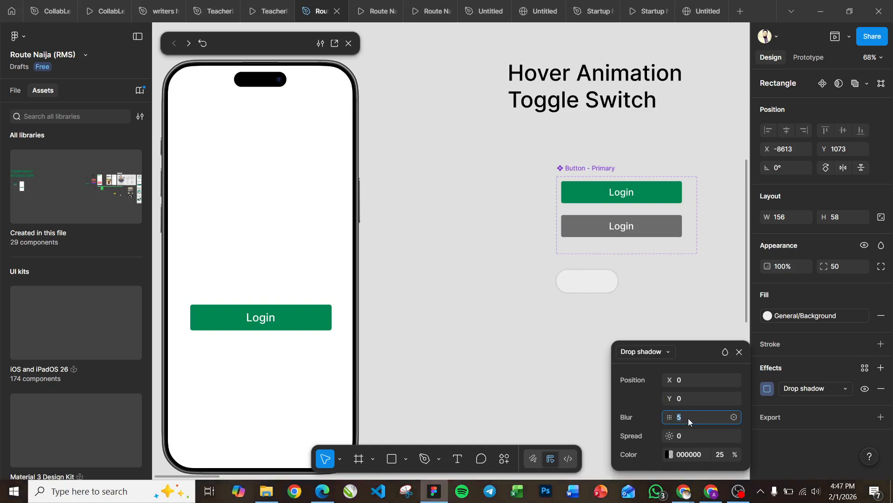
pyautogui.click(690, 435)
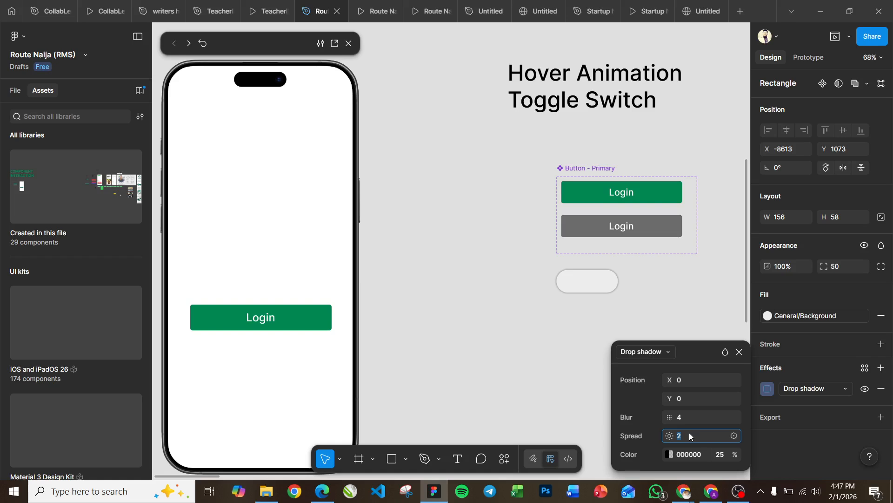
pyautogui.click(722, 456)
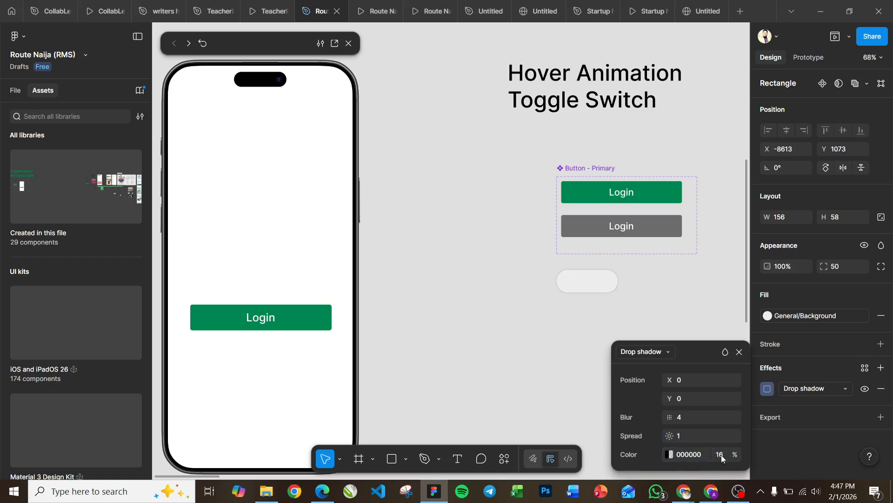
pyautogui.click(706, 435)
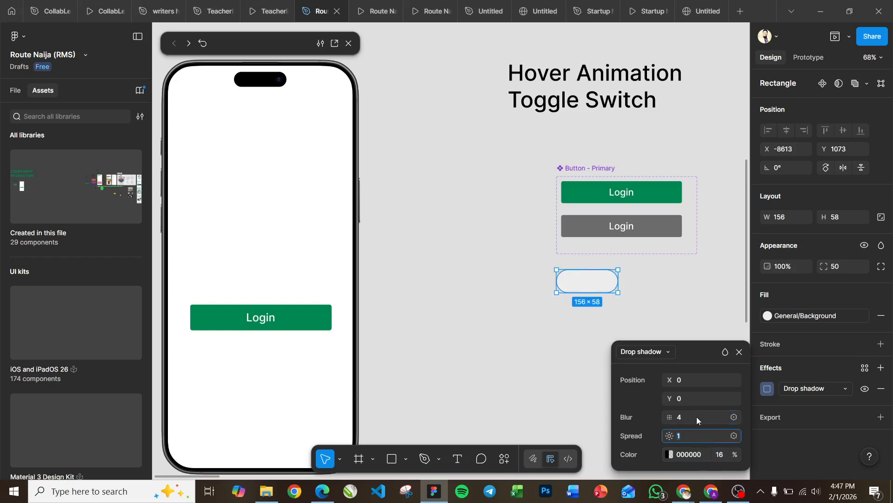
pyautogui.click(696, 417)
pyautogui.press('Up')
pyautogui.click(740, 351)
pyautogui.click(625, 325)
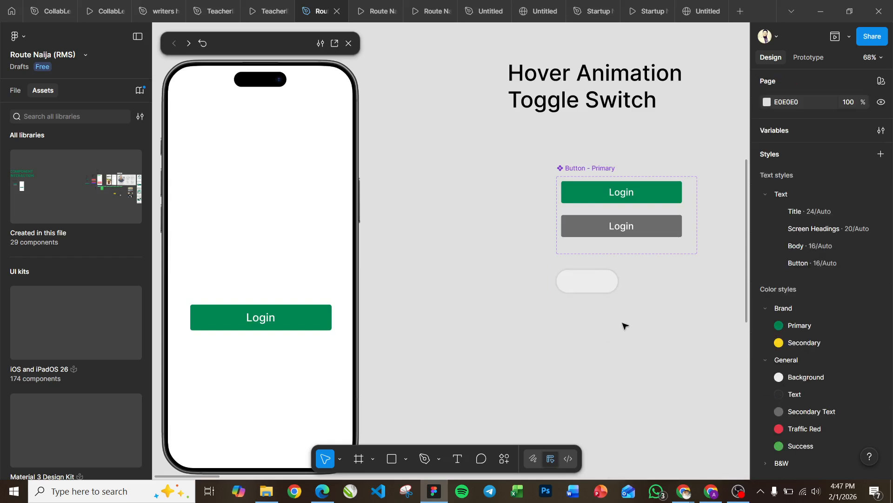
# Step: Draw a circle about 58 × 58 over the left end of the rounded rectangle as the toggle knob
pyautogui.click(585, 282)
pyautogui.click(403, 460)
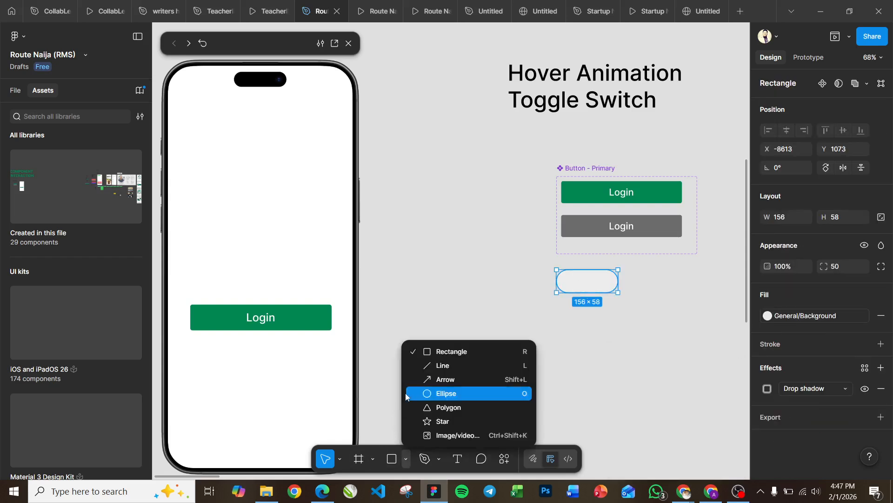
pyautogui.click(446, 393)
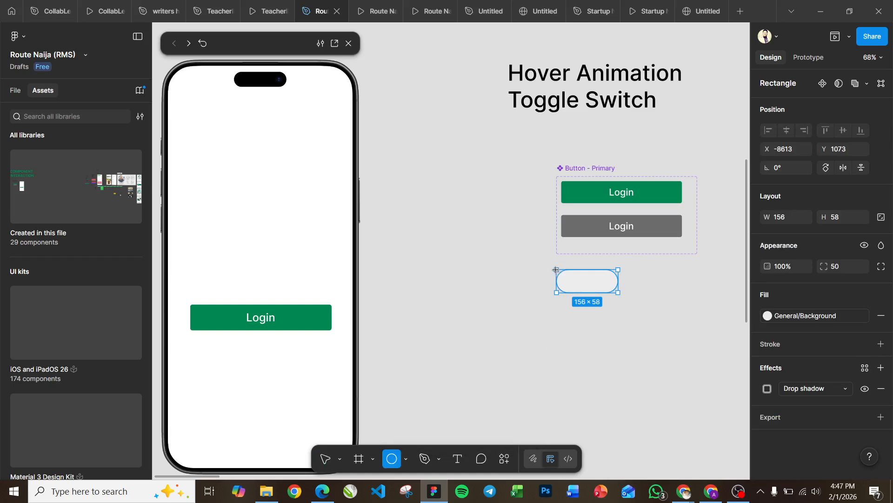
pyautogui.moveTo(556, 270); pyautogui.dragTo(579, 292)
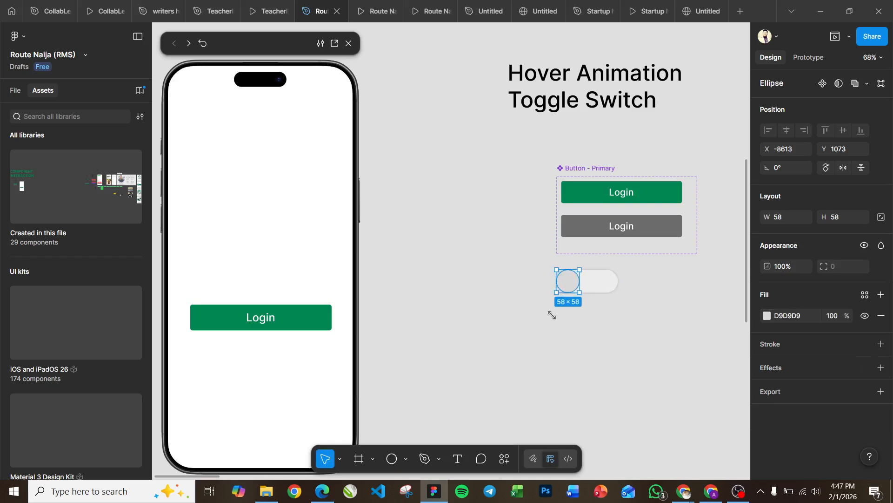
pyautogui.click(712, 305)
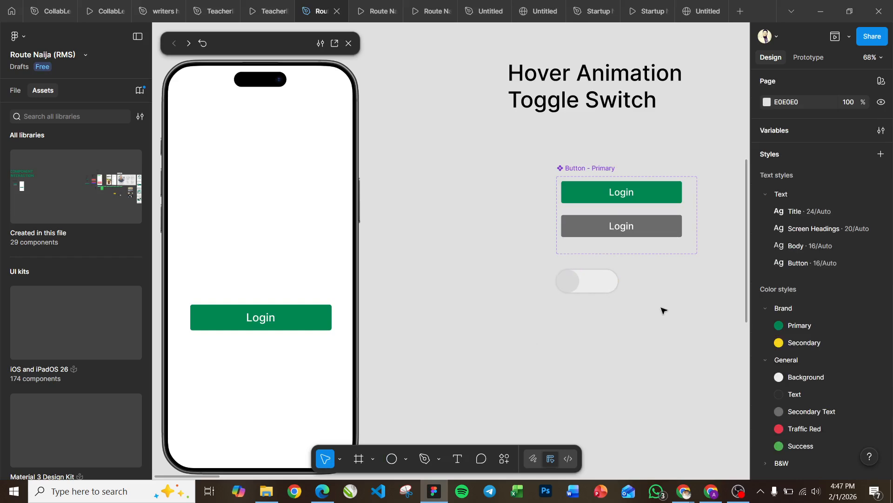
# Step: Fill the toggle's circle with the General/Secondary Text color style
pyautogui.click(568, 281)
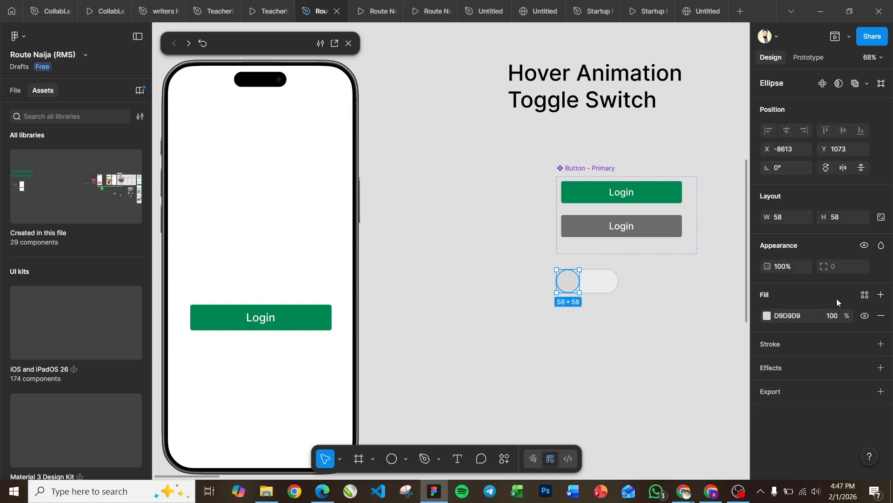
pyautogui.click(865, 295)
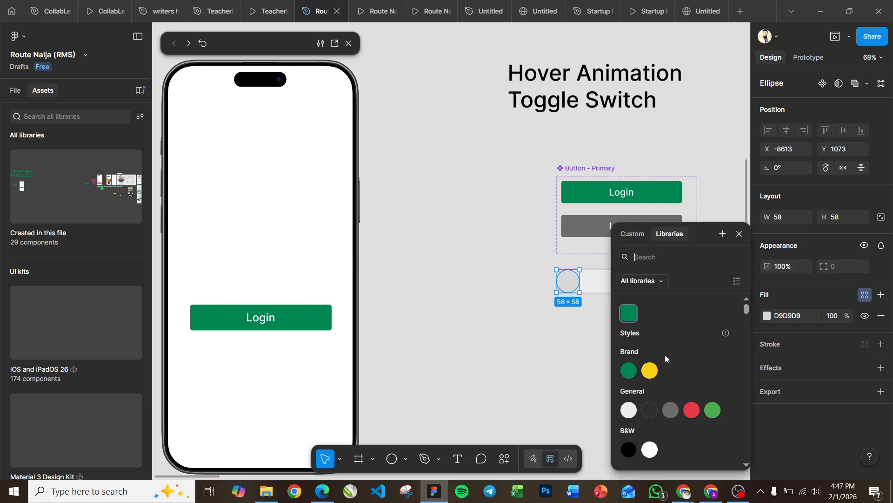
pyautogui.click(672, 410)
pyautogui.click(579, 342)
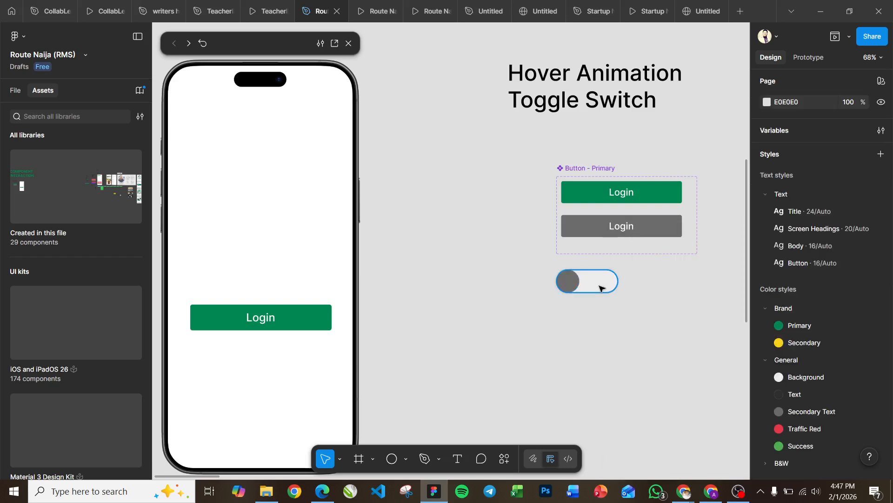
# Step: Wrap the rounded rectangle and circle in an auto layout frame and move it down to Y 1111
pyautogui.click(520, 338)
pyautogui.moveTo(550, 258); pyautogui.dragTo(631, 305)
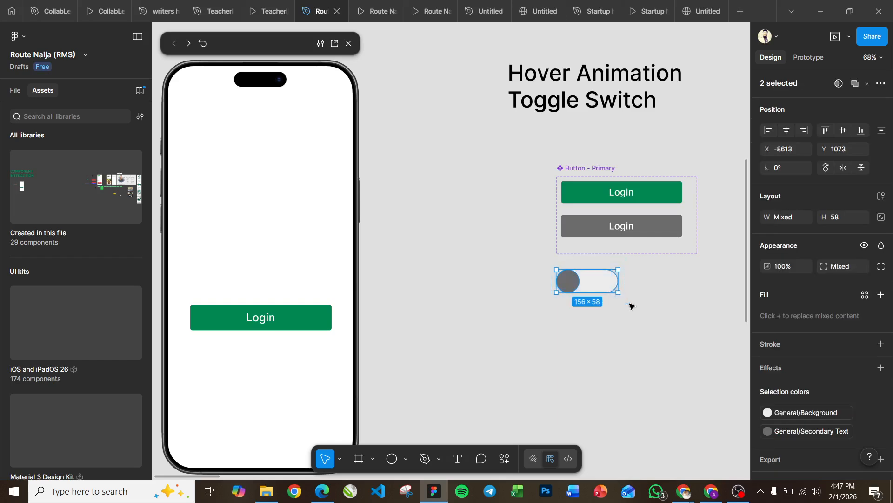
pyautogui.hotkey('shift', 'a')
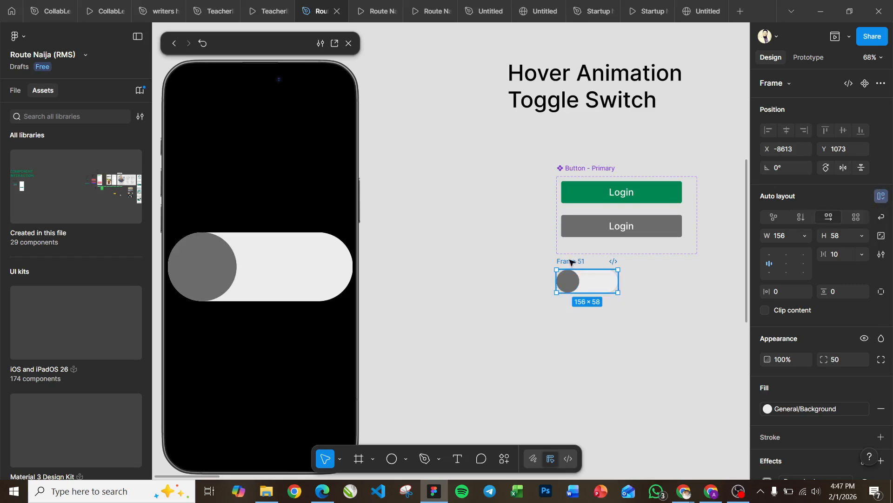
pyautogui.moveTo(571, 275); pyautogui.dragTo(571, 291)
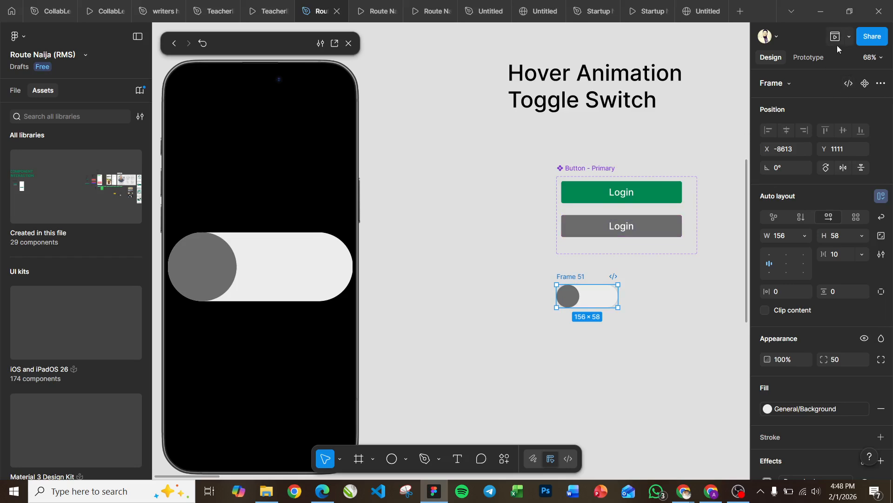
# Step: Turn the toggle frame into a component and add a second variant to it
pyautogui.click(865, 83)
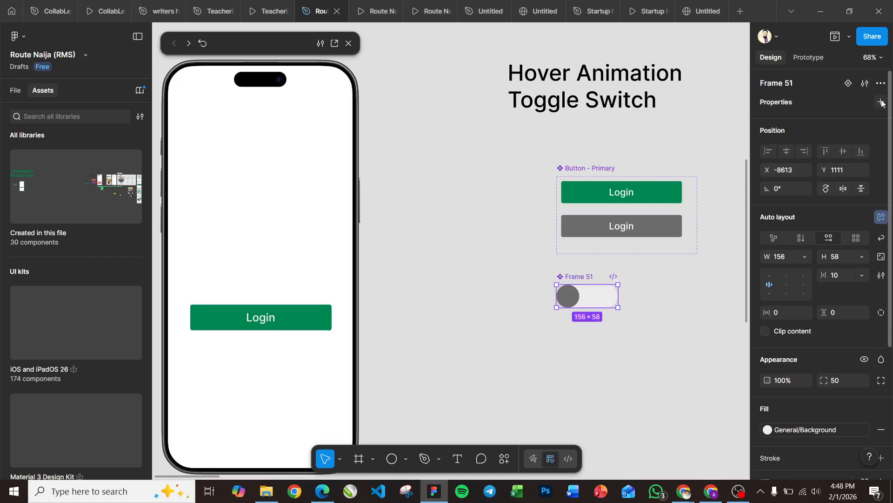
pyautogui.click(882, 102)
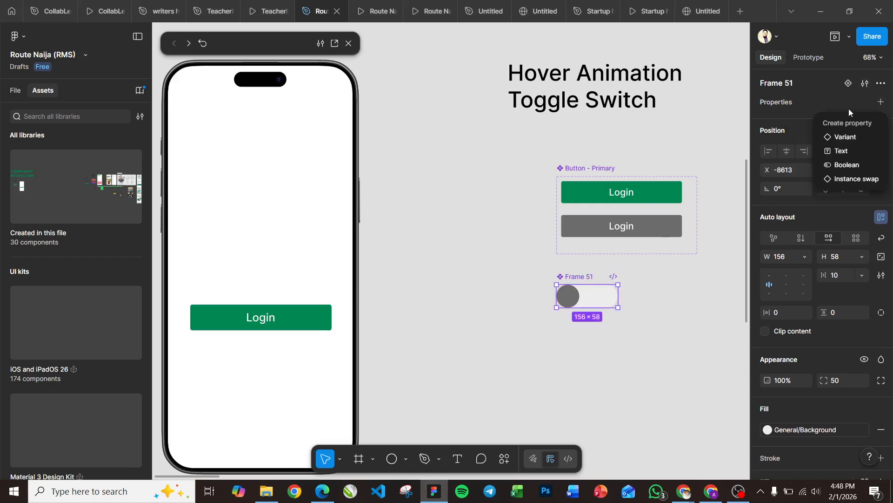
pyautogui.click(833, 102)
pyautogui.click(848, 83)
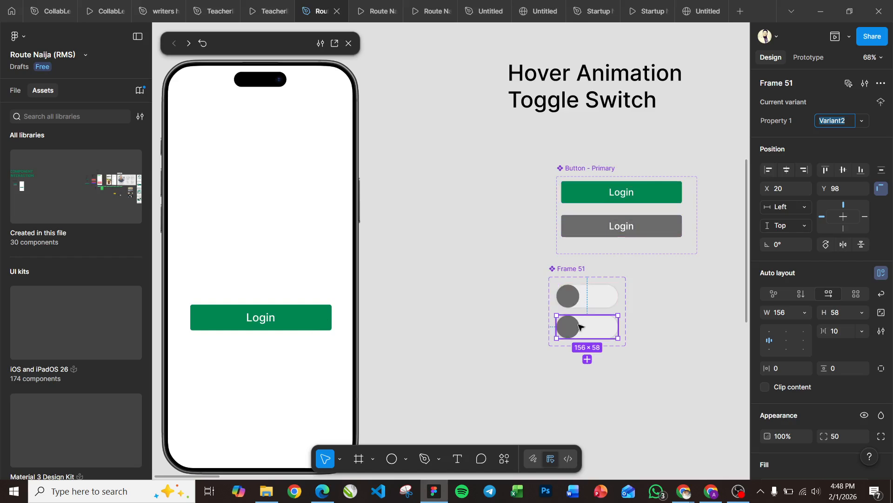
# Step: Change the circle's fill in the second toggle variant to the Brand/Primary color style
pyautogui.click(575, 294)
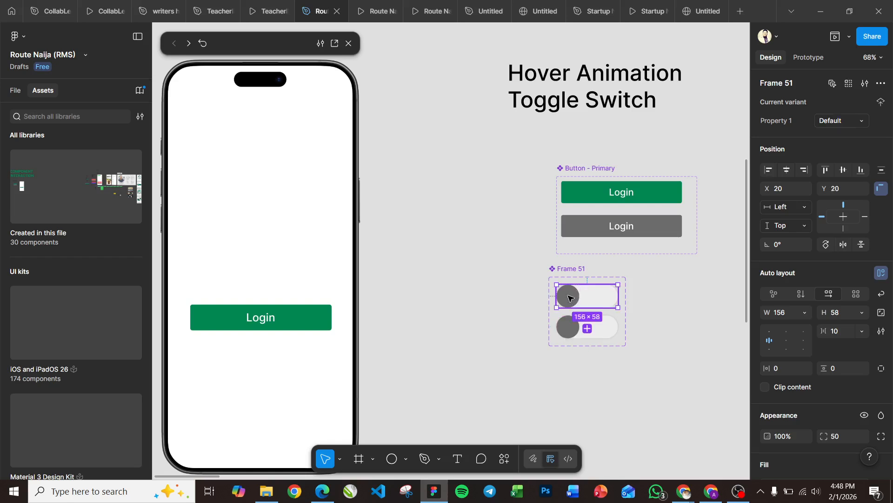
pyautogui.click(568, 331)
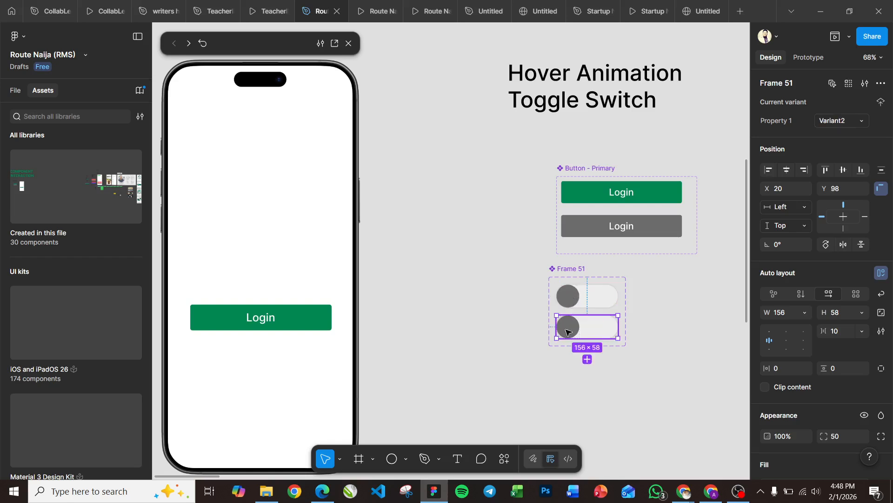
pyautogui.click(568, 332)
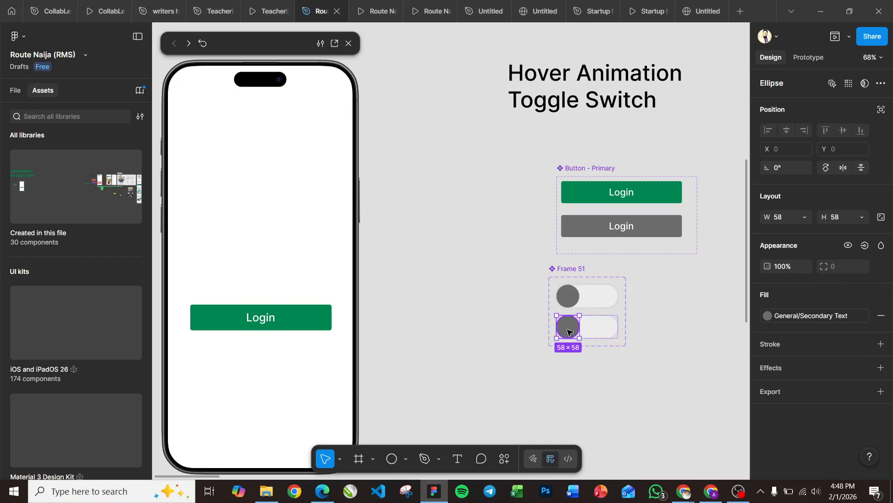
pyautogui.click(805, 316)
pyautogui.click(624, 356)
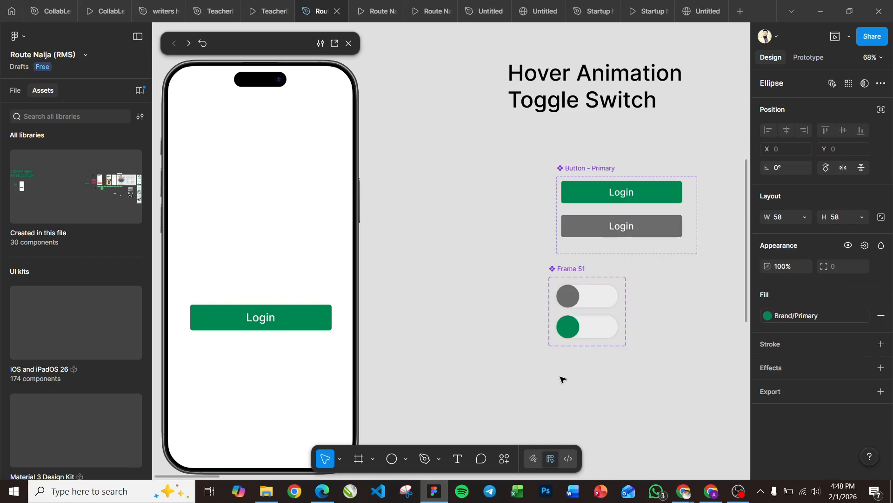
pyautogui.click(561, 377)
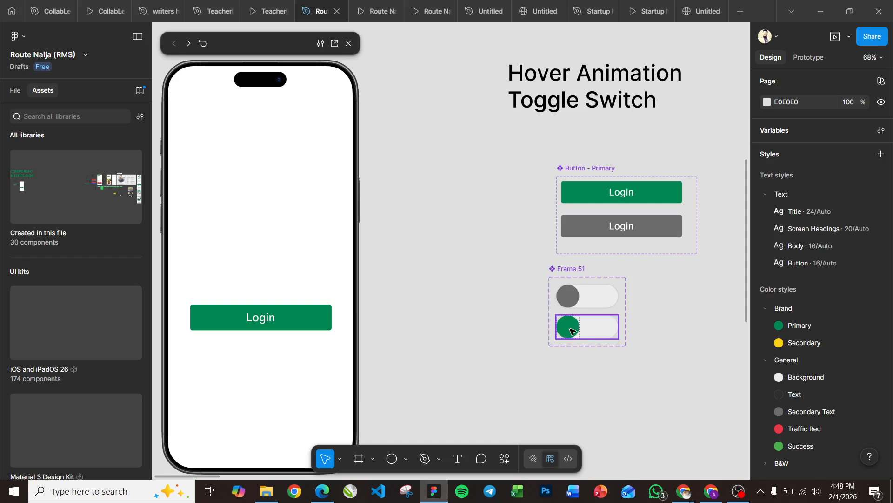
# Step: Exclude the second variant's circle from auto layout and move it to the right end of the track at X 98, Y 0
pyautogui.click(572, 330)
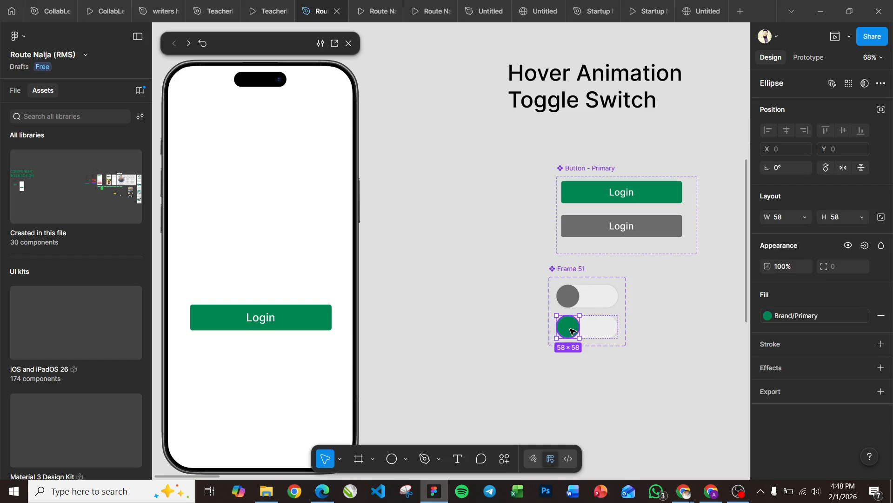
pyautogui.moveTo(571, 331)
pyautogui.mouseDown()
pyautogui.moveTo(607, 331)
pyautogui.moveTo(573, 331)
pyautogui.mouseUp()
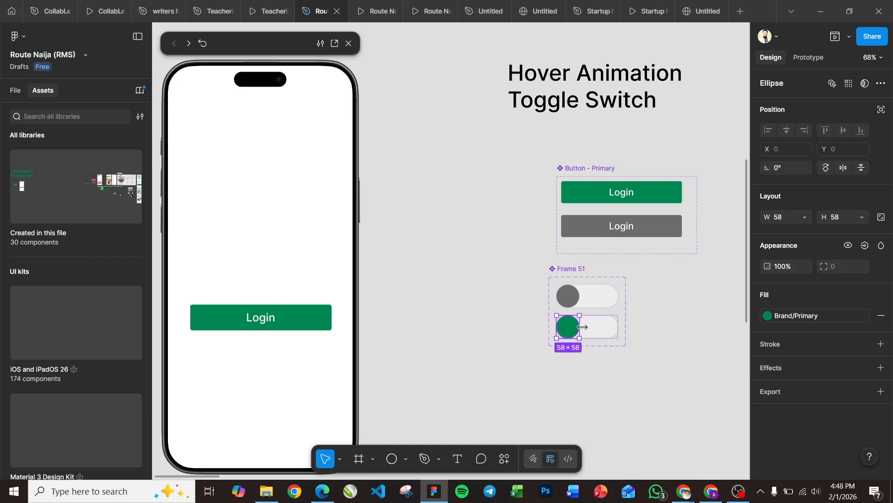
pyautogui.click(881, 109)
pyautogui.moveTo(577, 328); pyautogui.dragTo(618, 330)
pyautogui.click(574, 395)
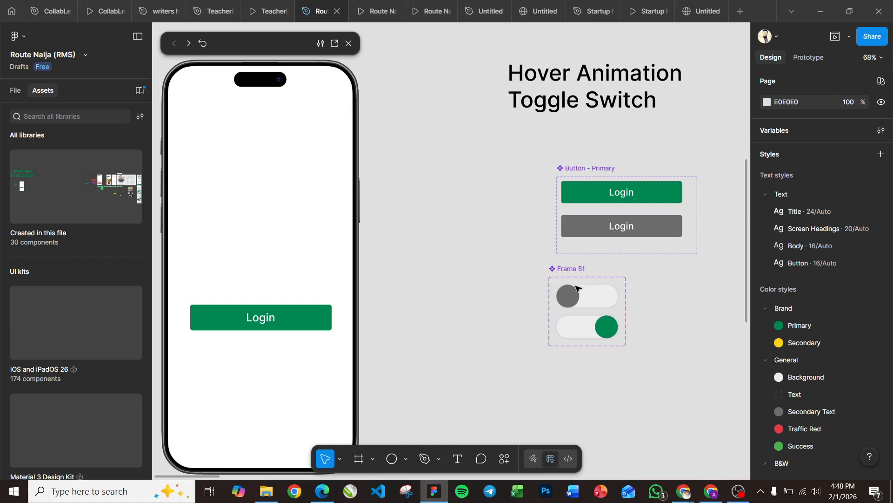
# Step: Change the second toggle variant's track fill to the General/Success color style
pyautogui.click(575, 330)
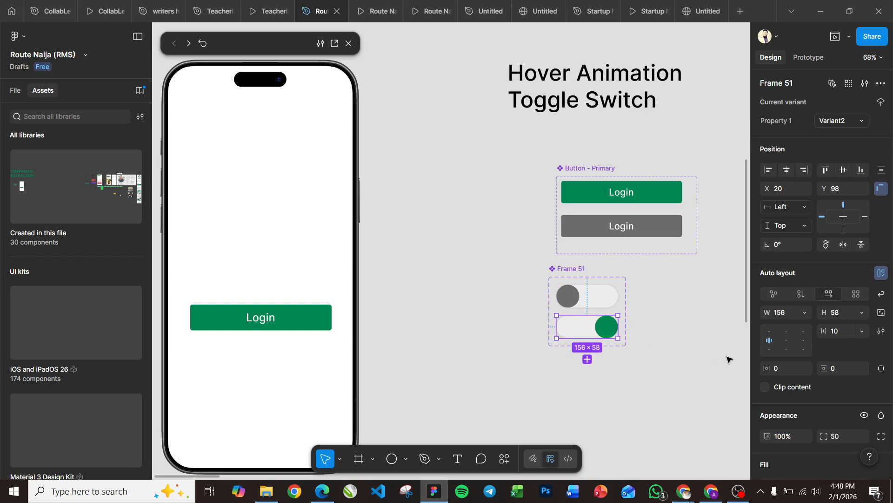
pyautogui.press('Escape')
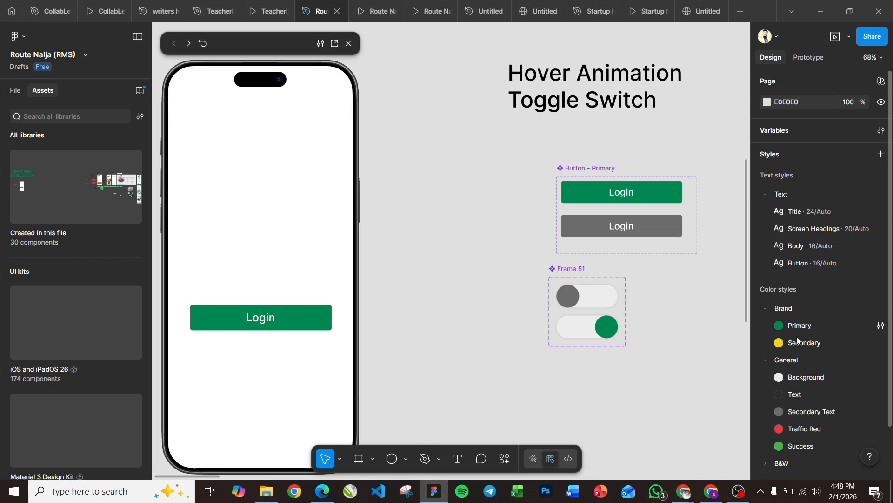
pyautogui.click(578, 331)
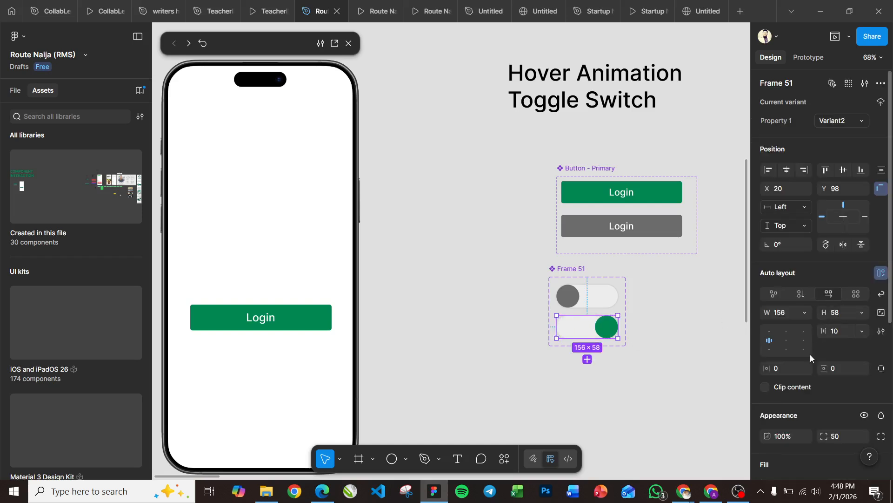
pyautogui.scroll(-3, 841, 334)
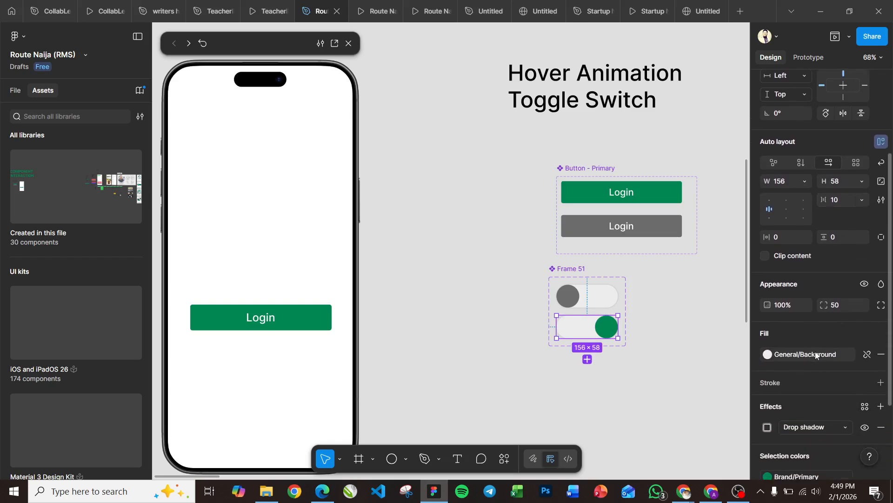
pyautogui.click(816, 355)
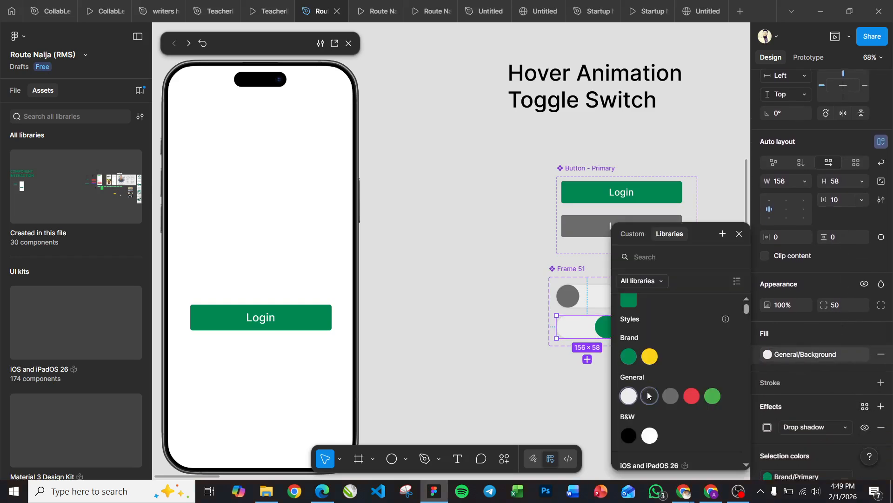
pyautogui.click(712, 396)
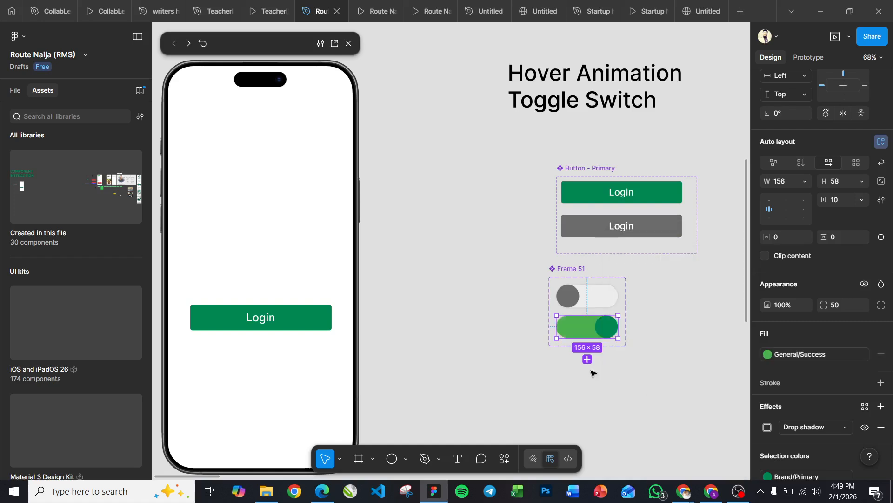
pyautogui.click(613, 371)
# Step: Change the circle's fill in the green toggle variant to the B&W/White color style
pyautogui.click(598, 331)
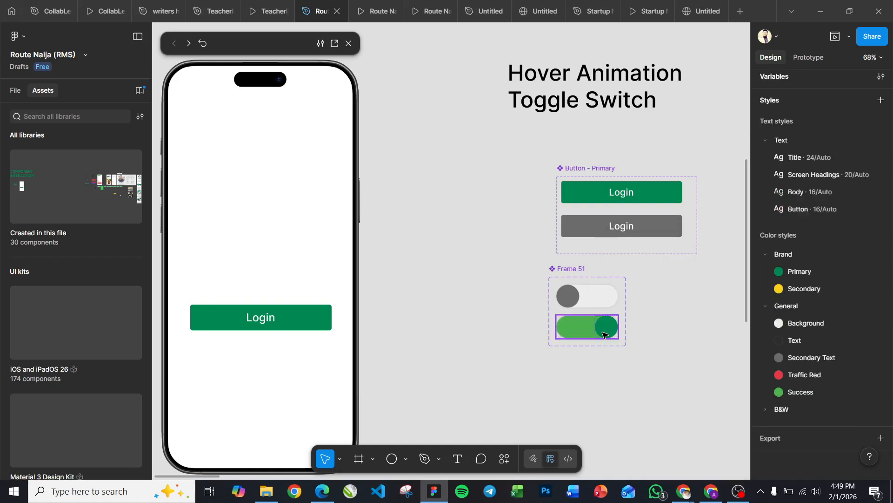
pyautogui.click(603, 334)
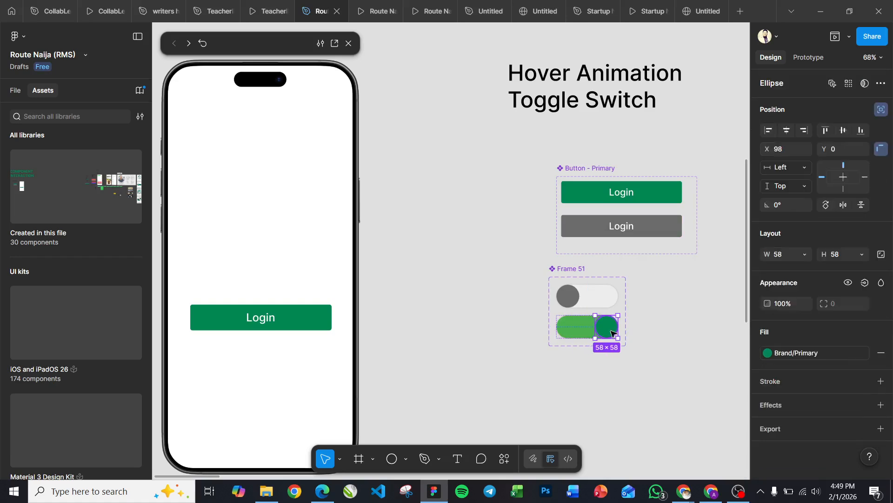
pyautogui.click(801, 354)
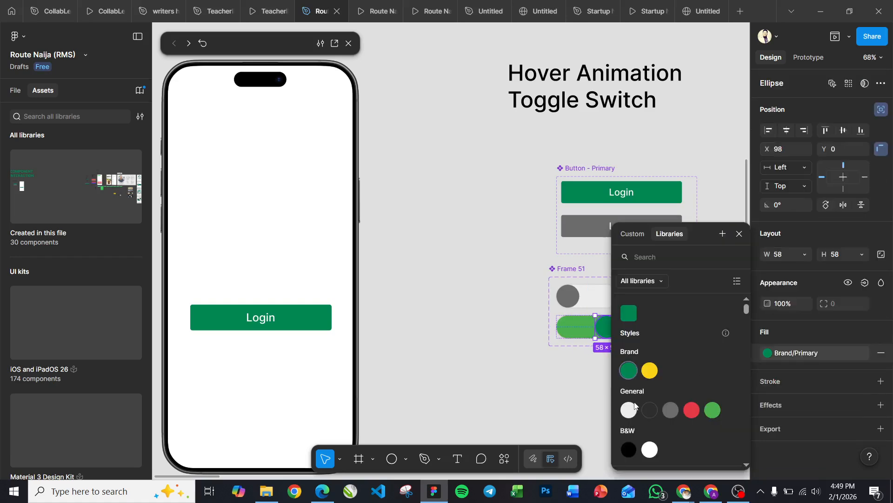
pyautogui.click(649, 449)
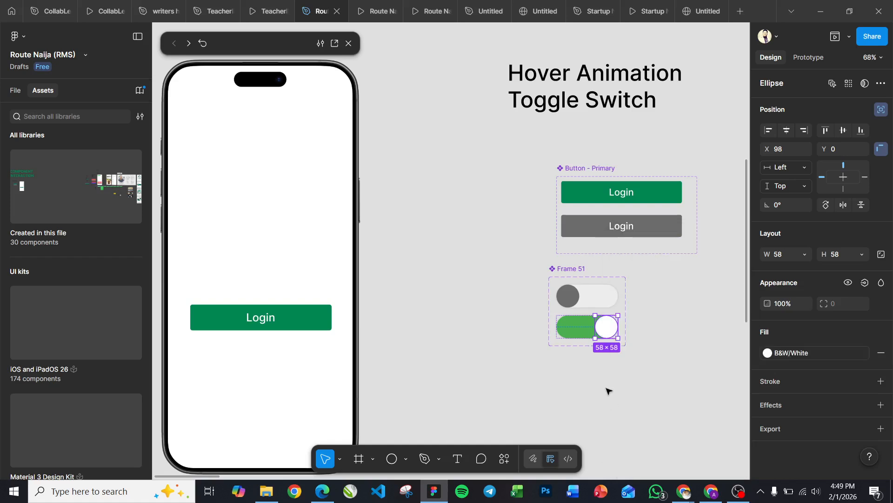
pyautogui.click(638, 385)
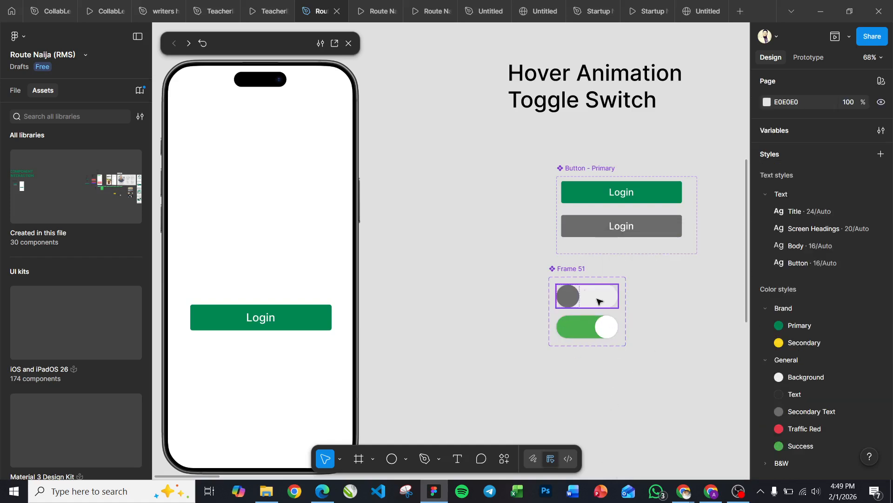
# Step: Add an On tap prototype interaction to the gray default toggle that changes it to Variant2
pyautogui.click(572, 302)
pyautogui.scroll(5, 572, 301)
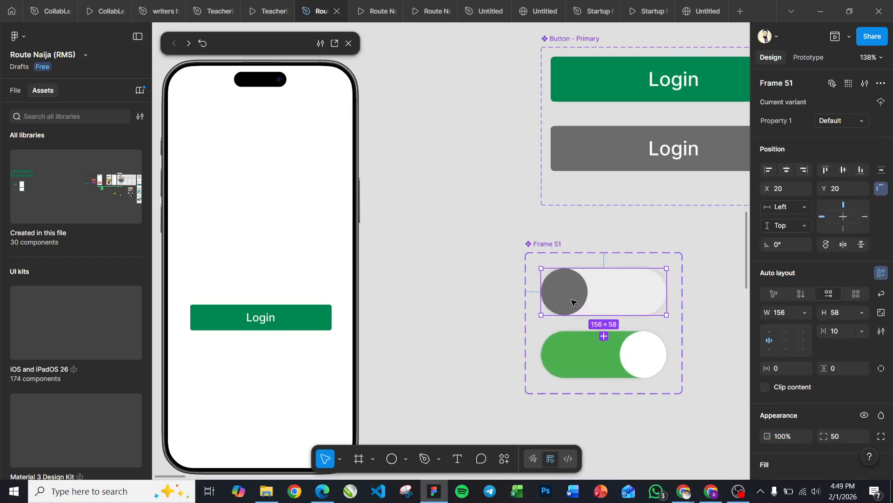
pyautogui.scroll(-2, 572, 302)
pyautogui.click(806, 57)
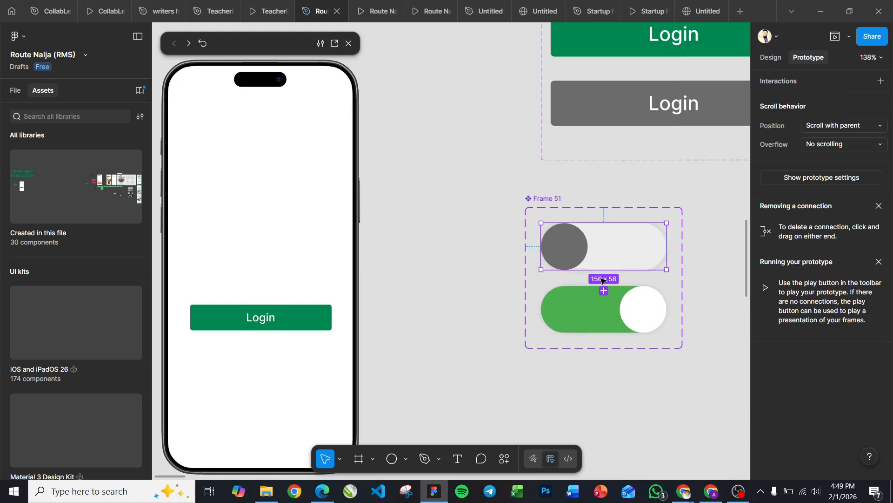
pyautogui.moveTo(603, 269); pyautogui.dragTo(435, 240)
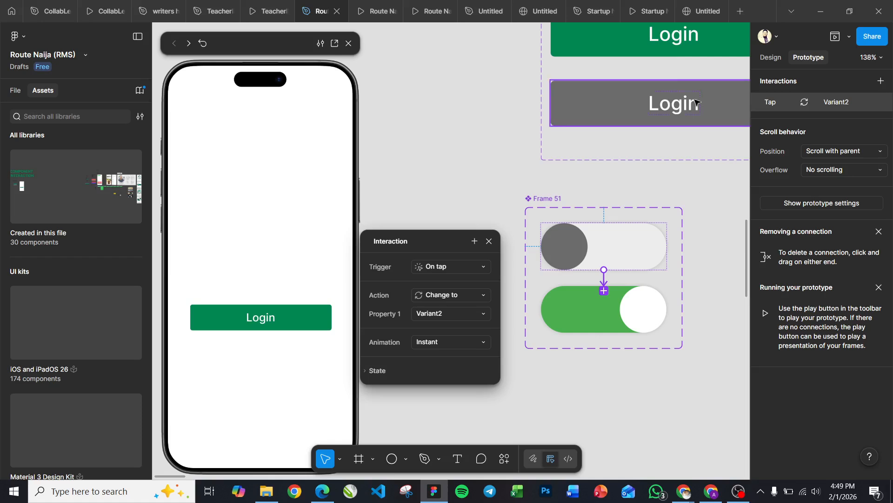
pyautogui.click(616, 237)
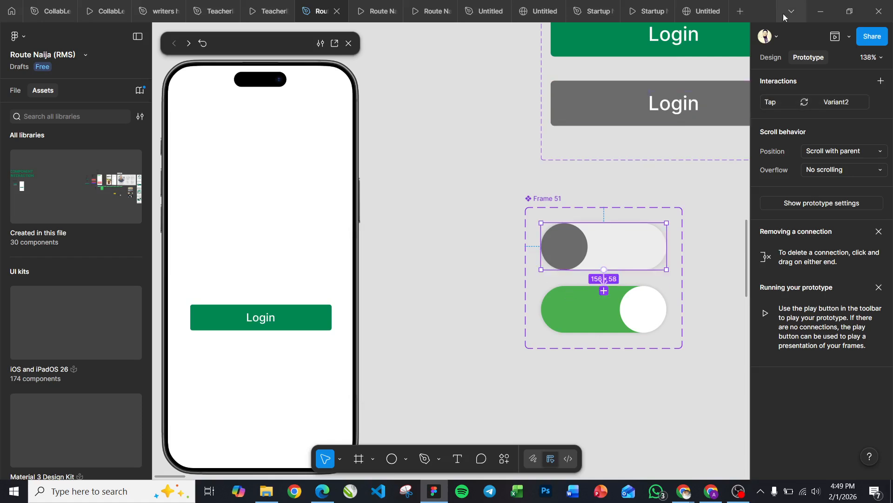
# Step: Rename the gray toggle's Property 1 value to Default State and the green toggle's to Toggle State
pyautogui.click(774, 57)
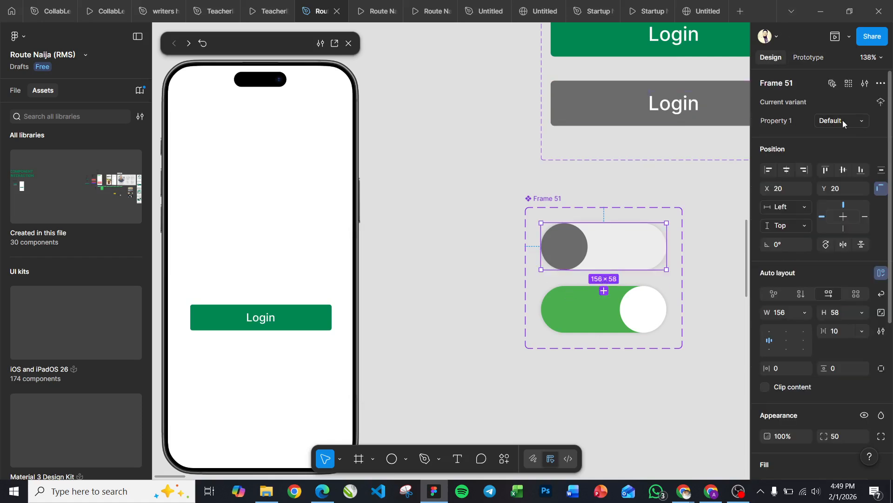
pyautogui.click(843, 122)
pyautogui.write('State')
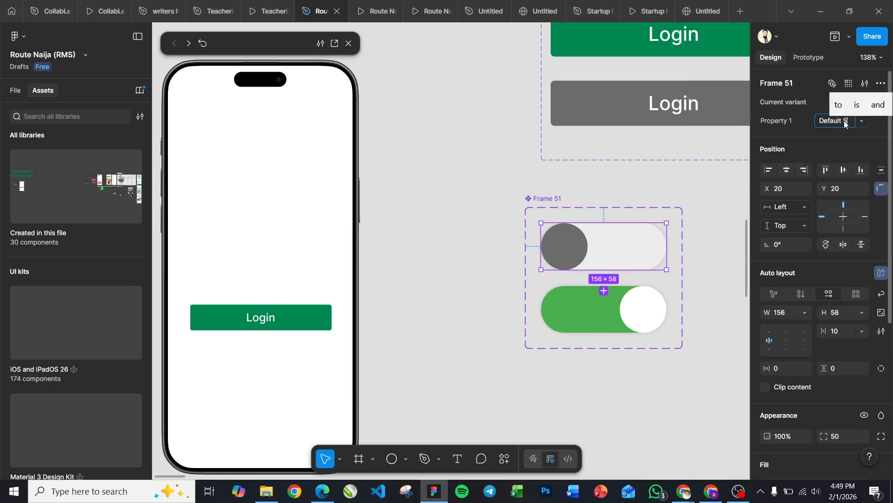
pyautogui.click(590, 323)
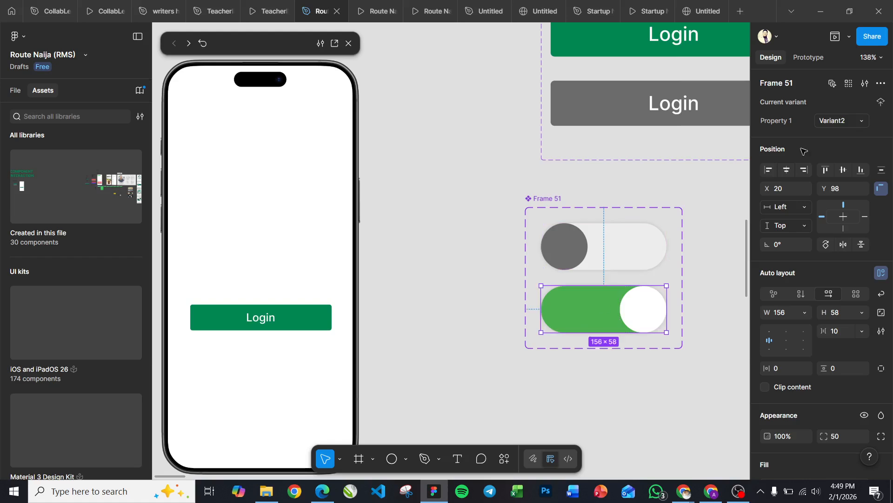
pyautogui.click(830, 124)
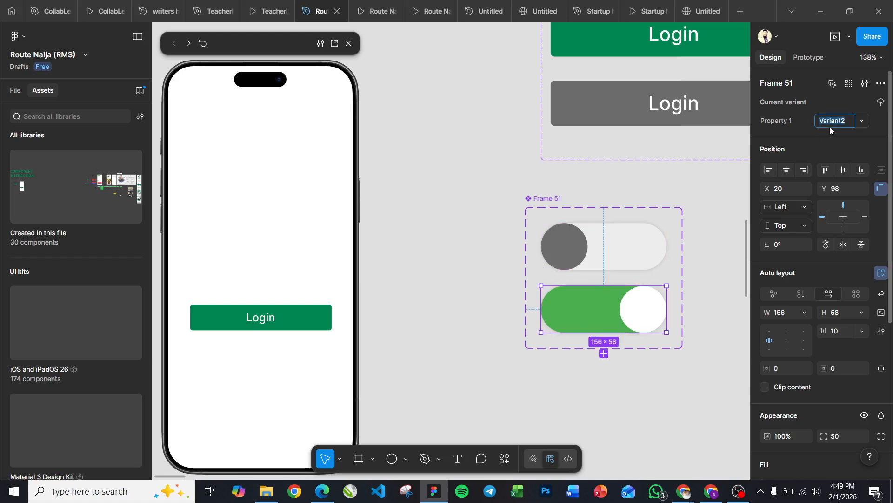
pyautogui.write('Toggle')
pyautogui.write(' State')
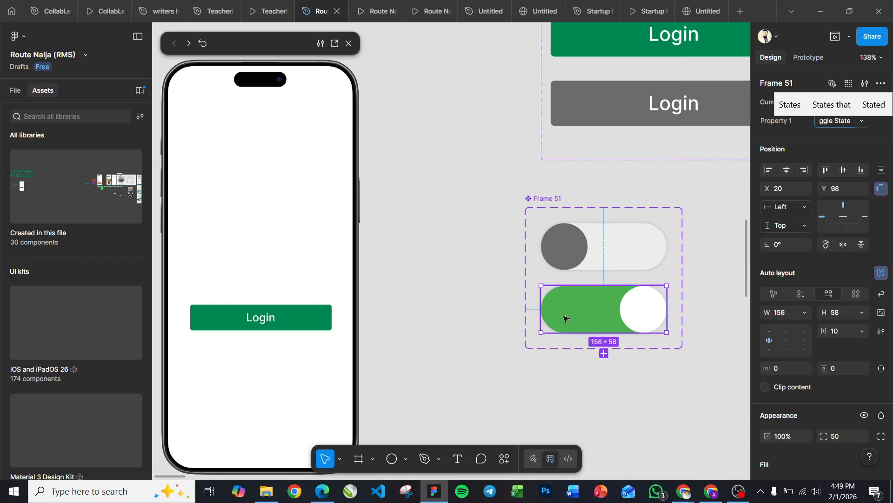
# Step: Set the gray toggle's tap interaction to use the Smart animate animation, keeping the On tap trigger
pyautogui.click(612, 235)
pyautogui.click(809, 57)
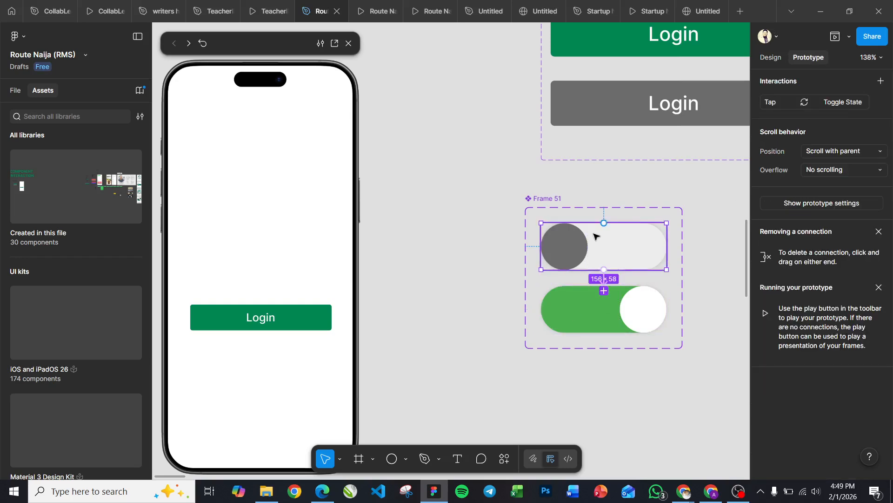
pyautogui.click(605, 285)
pyautogui.moveTo(612, 306); pyautogui.dragTo(450, 166)
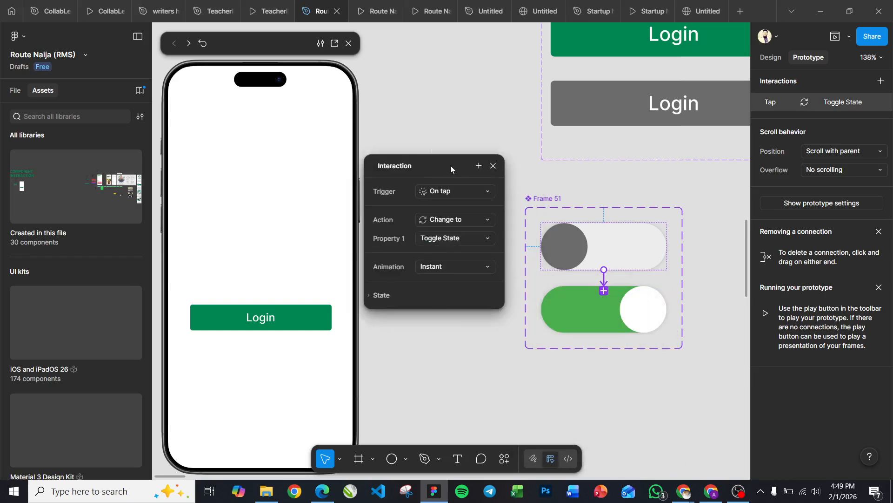
pyautogui.click(450, 193)
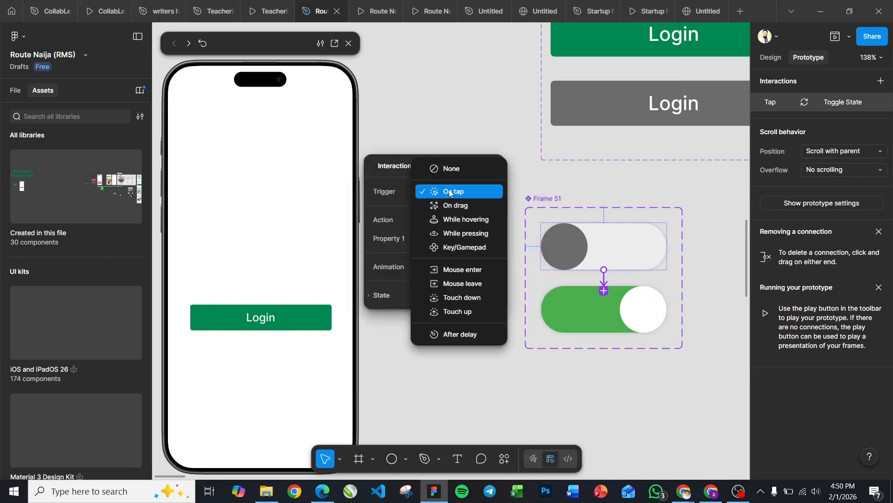
pyautogui.click(397, 165)
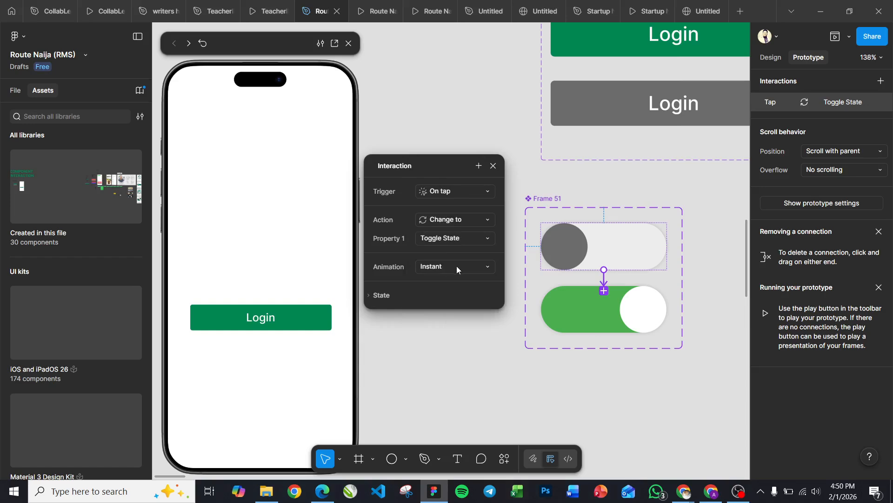
pyautogui.click(484, 269)
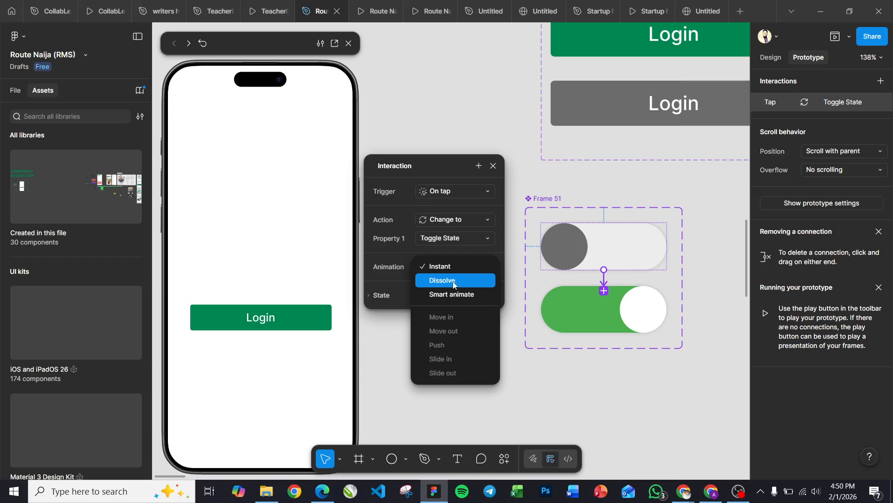
pyautogui.click(451, 293)
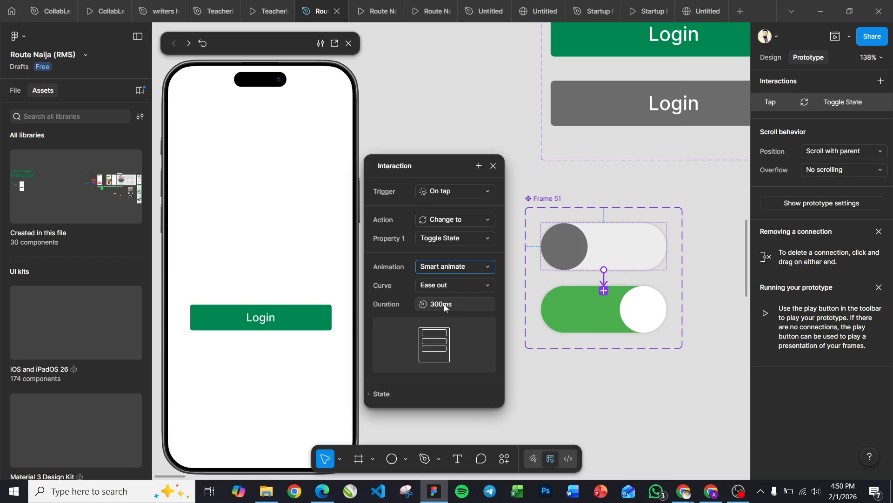
# Step: Connect the green toggle back to the gray one with an On tap interaction changing to Default State using Smart animate
pyautogui.click(631, 305)
pyautogui.moveTo(612, 286); pyautogui.dragTo(610, 260)
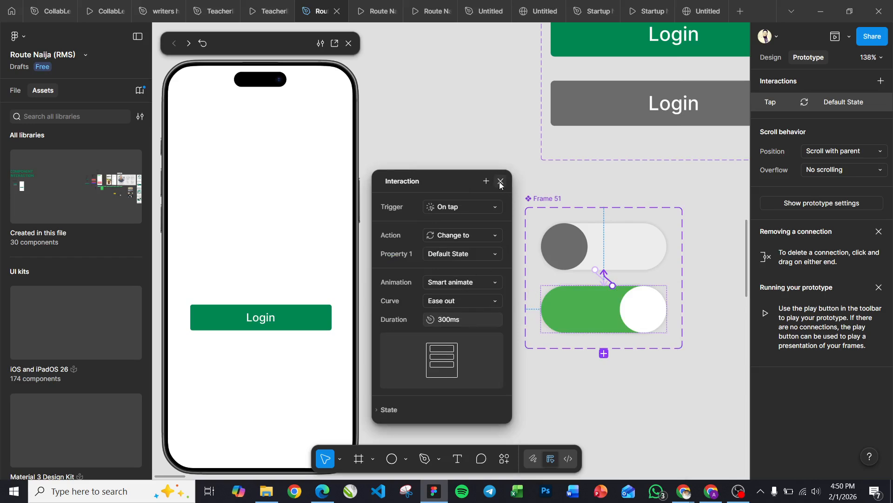
pyautogui.click(528, 156)
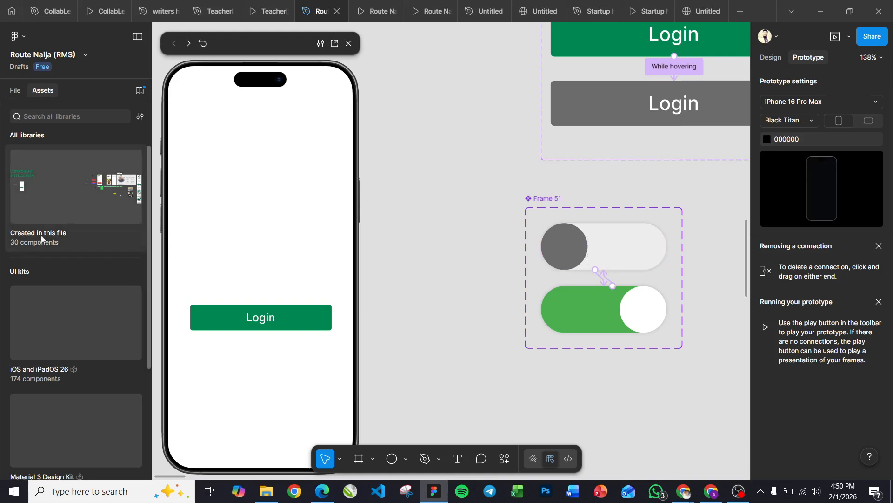
# Step: Open the Design System group of components created in this file and find the toggle component there
pyautogui.click(61, 234)
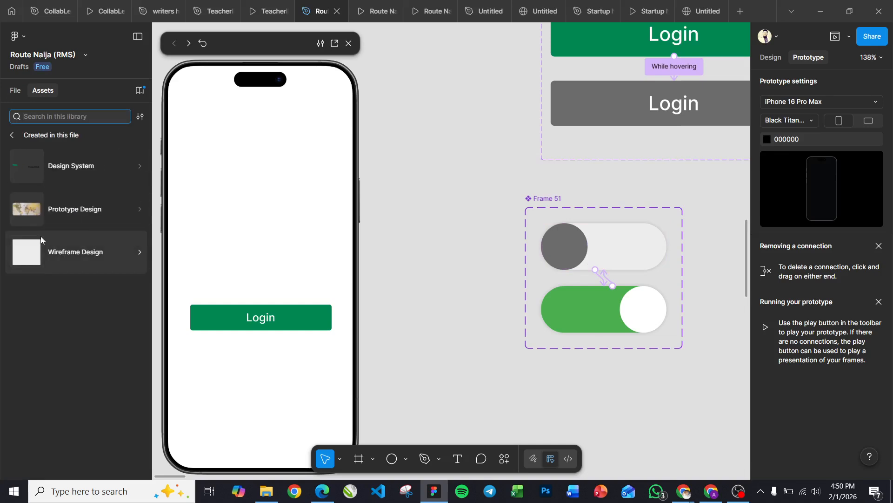
pyautogui.click(66, 164)
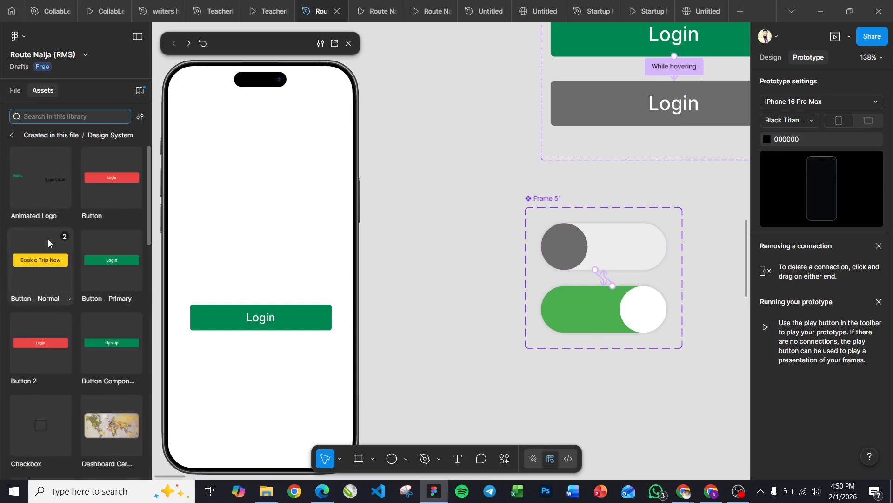
pyautogui.scroll(-10, 77, 301)
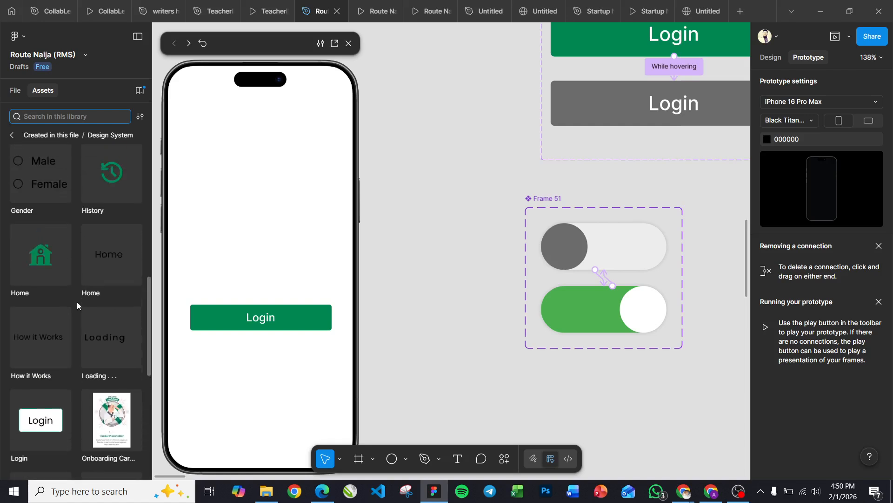
pyautogui.scroll(3, 77, 302)
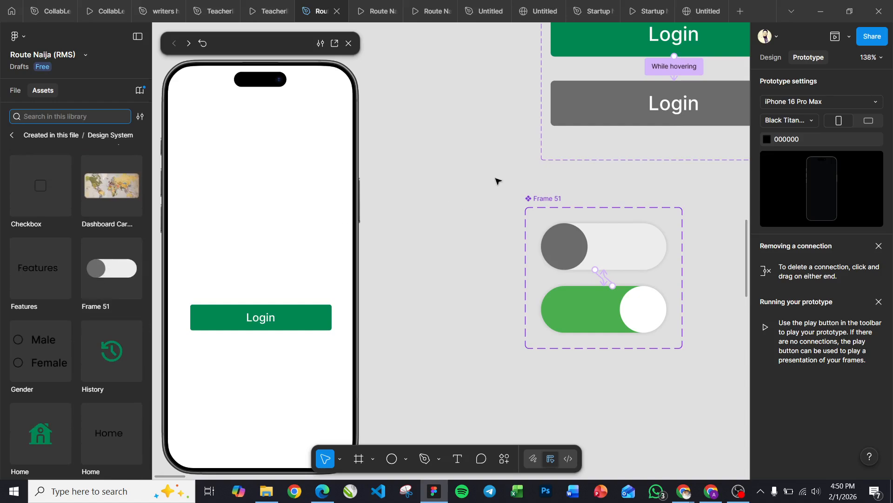
# Step: Rename the Frame 51 component set holding the two toggle variants as Toggle Switch
pyautogui.doubleClick(547, 200)
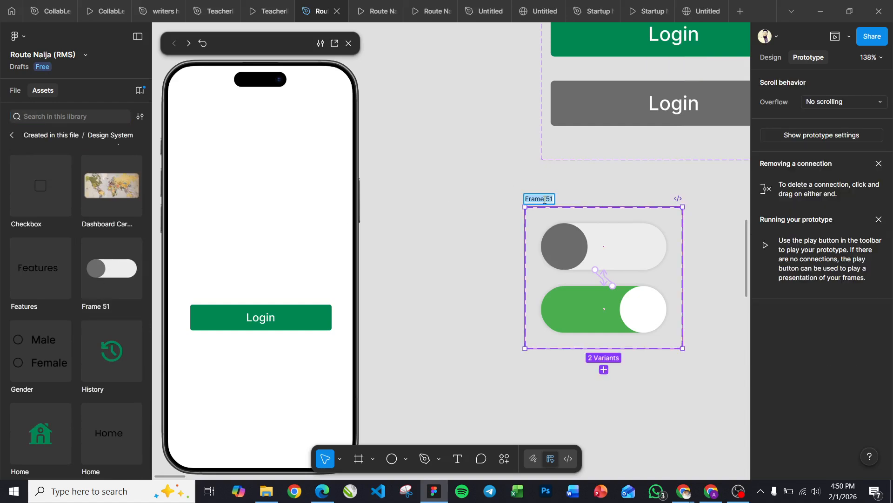
pyautogui.write('Toggle Switch')
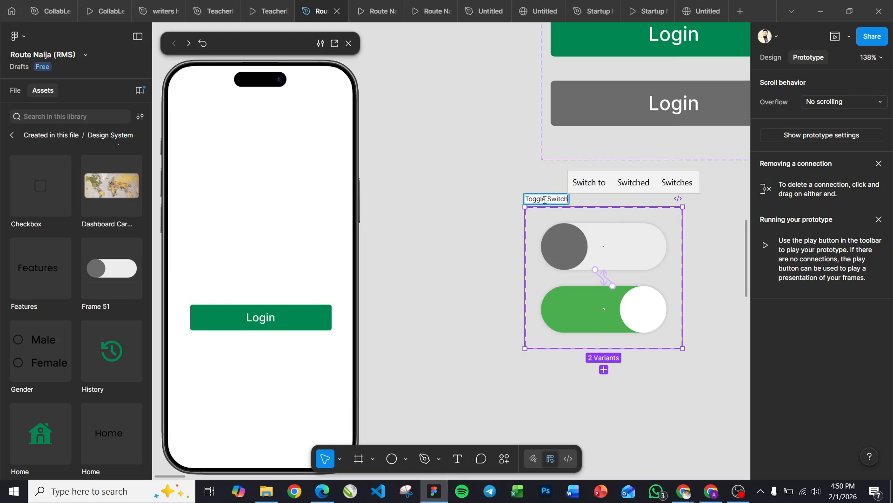
pyautogui.click(389, 228)
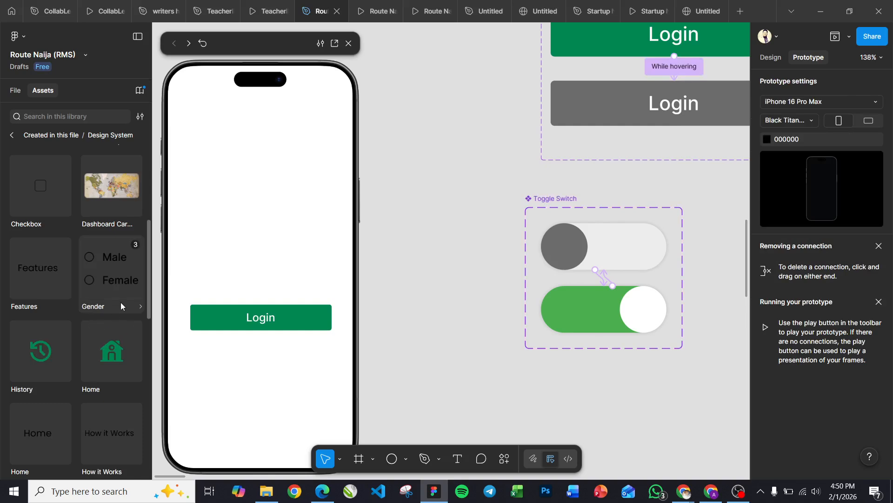
# Step: Place a Toggle Switch instance from the assets above the Login button on the iPhone 16 & 17 Pro - 1 frame, at about X 123, Y 408
pyautogui.scroll(-10, 121, 303)
pyautogui.scroll(-2, 121, 303)
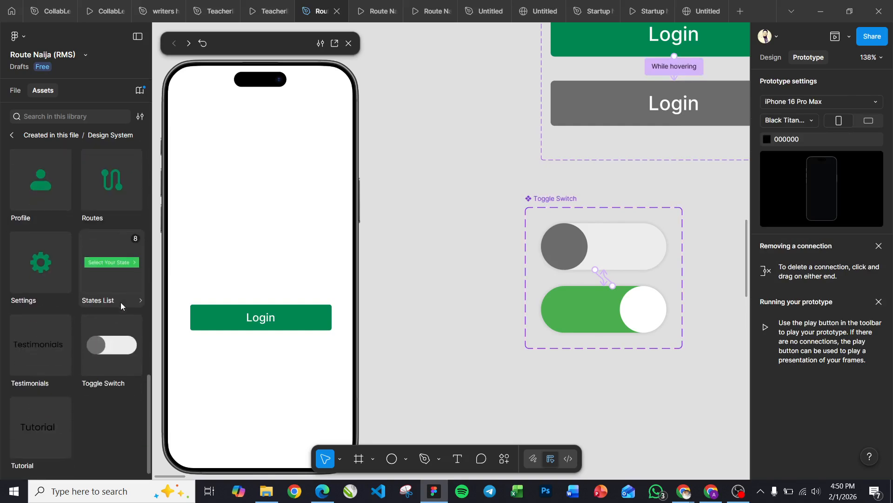
pyautogui.moveTo(98, 350); pyautogui.dragTo(451, 166)
pyautogui.scroll(-5, 451, 166)
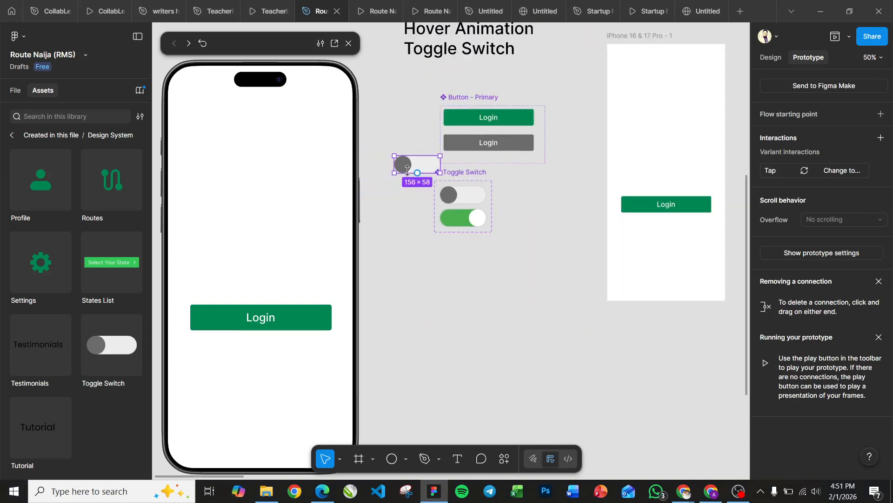
pyautogui.moveTo(413, 170); pyautogui.dragTo(663, 179)
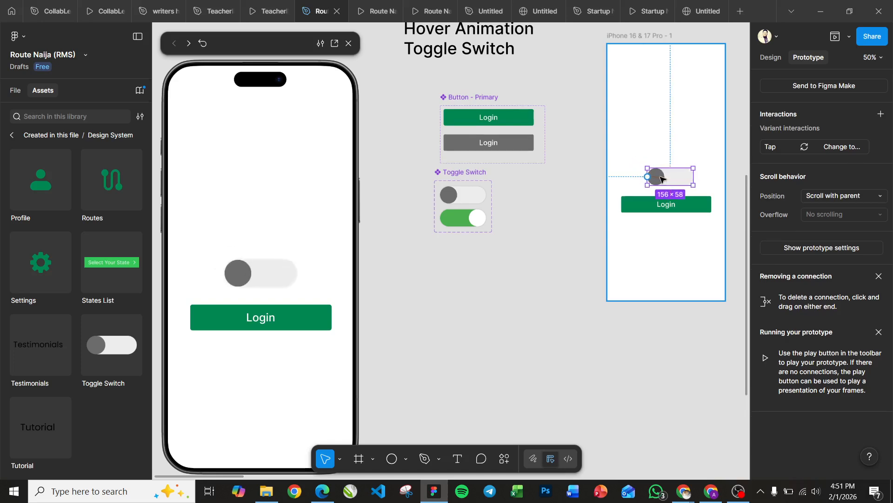
pyautogui.click(771, 57)
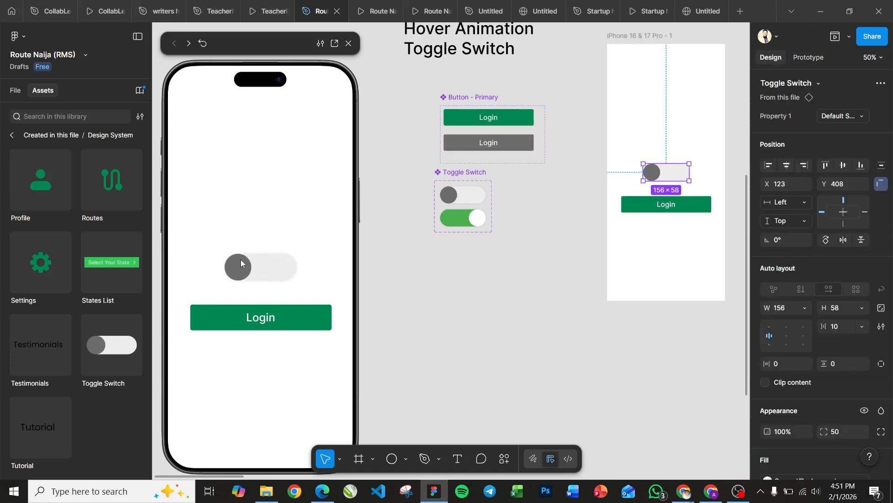
# Step: Test the toggle switch in the prototype preview by switching it on and off repeatedly
pyautogui.click(257, 230)
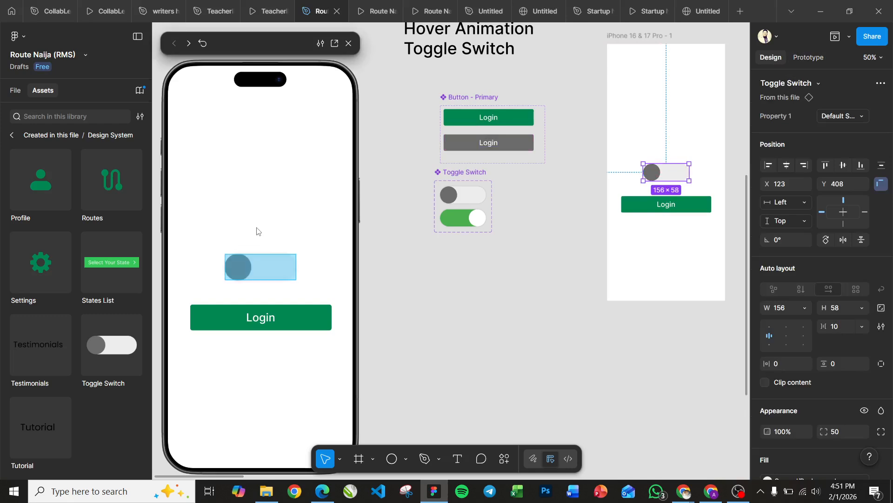
pyautogui.click(236, 272)
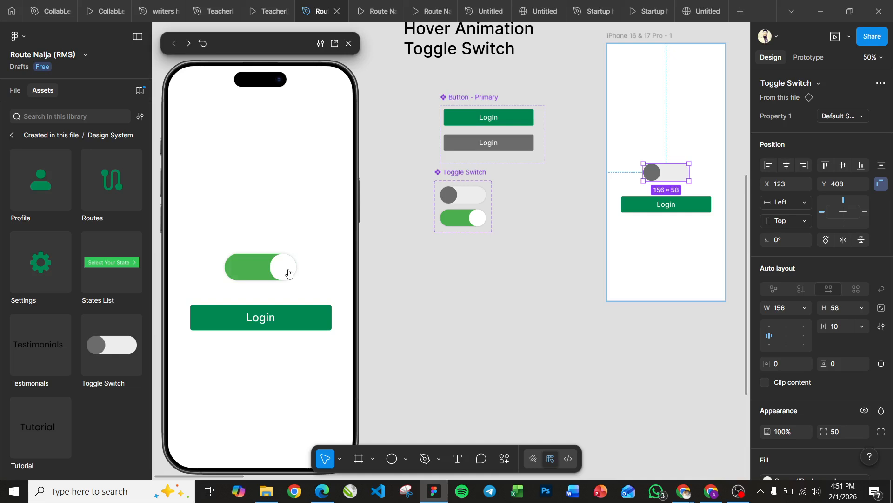
pyautogui.click(241, 269)
pyautogui.click(285, 277)
pyautogui.click(253, 278)
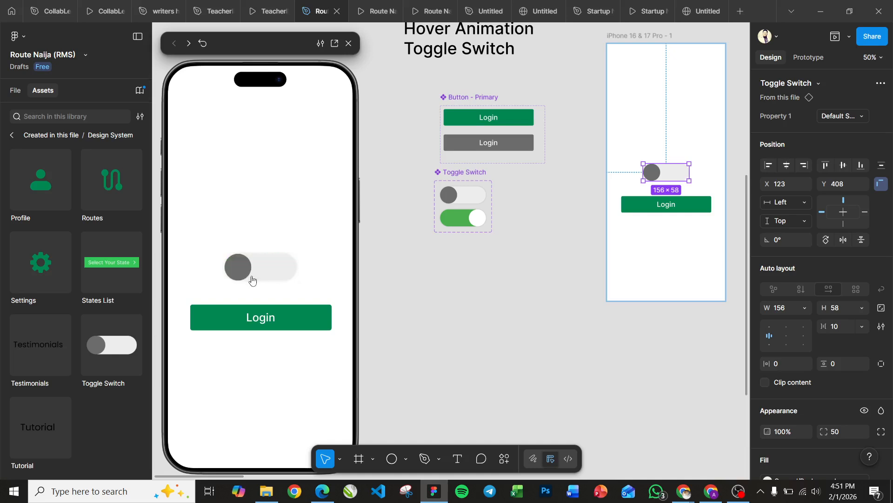
pyautogui.click(236, 273)
pyautogui.click(279, 269)
pyautogui.click(238, 273)
pyautogui.click(260, 268)
pyautogui.click(236, 268)
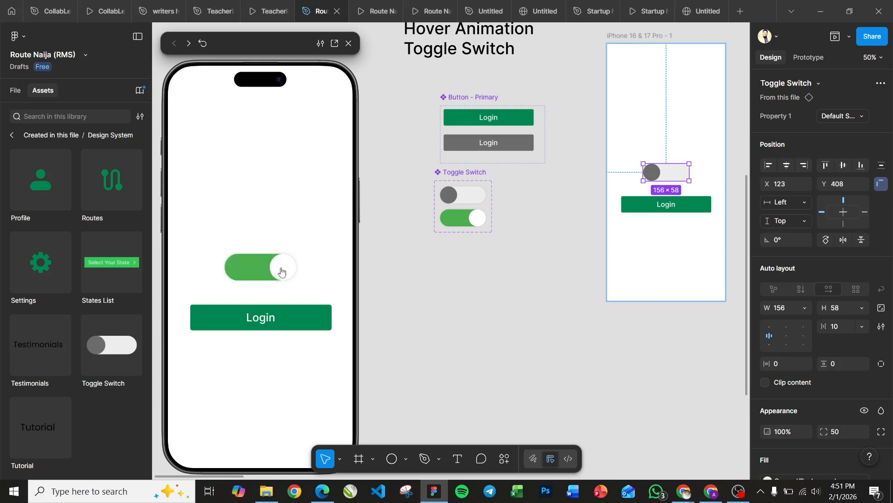
pyautogui.click(282, 271)
pyautogui.click(240, 266)
pyautogui.click(282, 272)
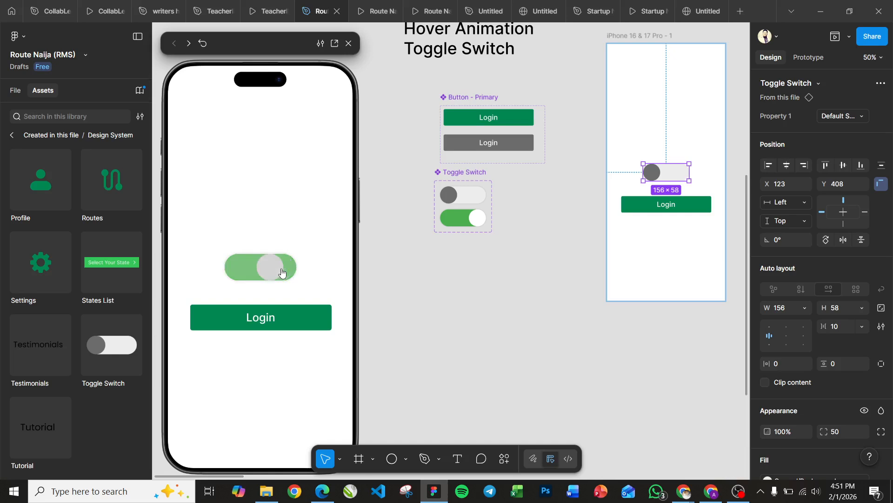
pyautogui.click(244, 272)
pyautogui.click(282, 275)
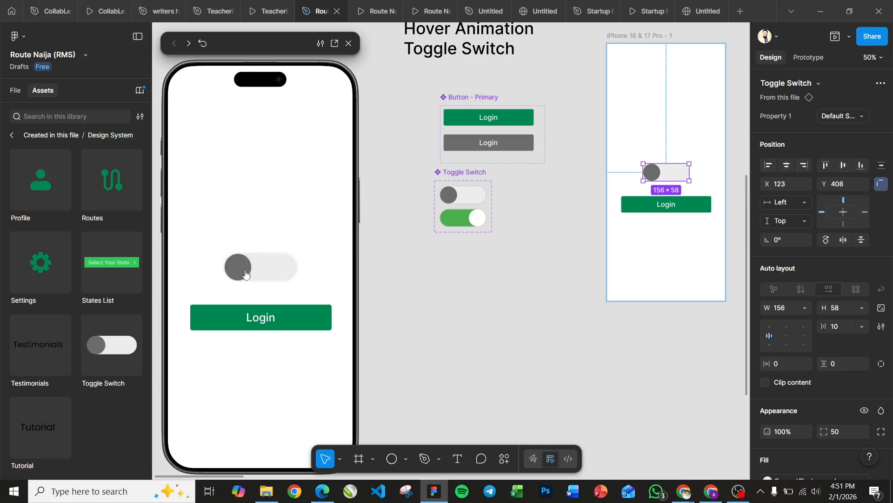
pyautogui.click(246, 274)
pyautogui.click(278, 274)
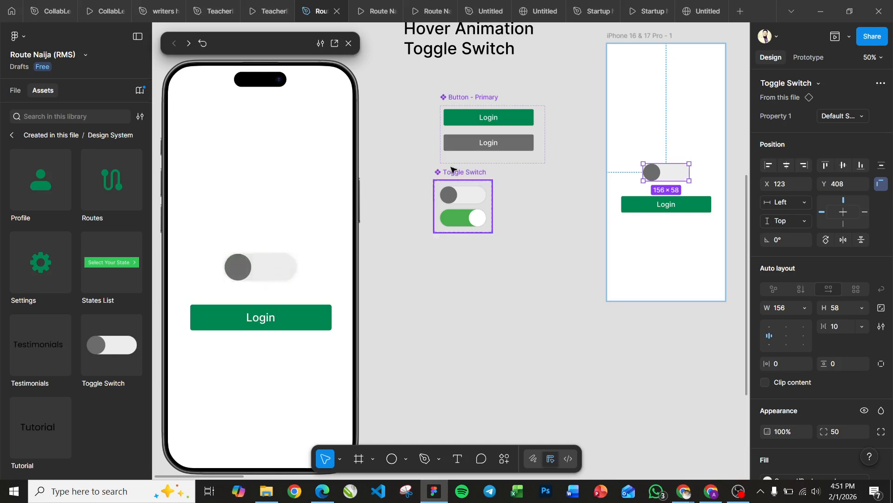
# Step: Open the gray toggle variant's tap interaction settings and move them clear of the components to review the trigger, action and animation
pyautogui.click(476, 130)
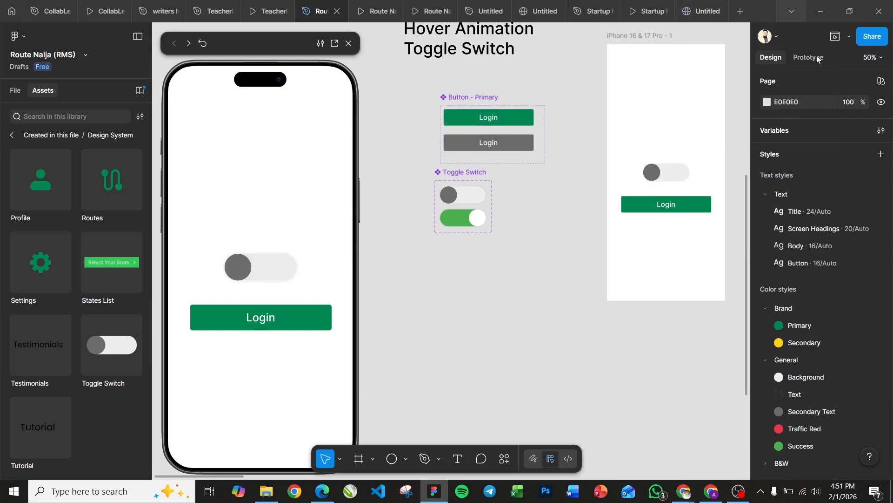
pyautogui.click(492, 134)
pyautogui.scroll(3, 491, 134)
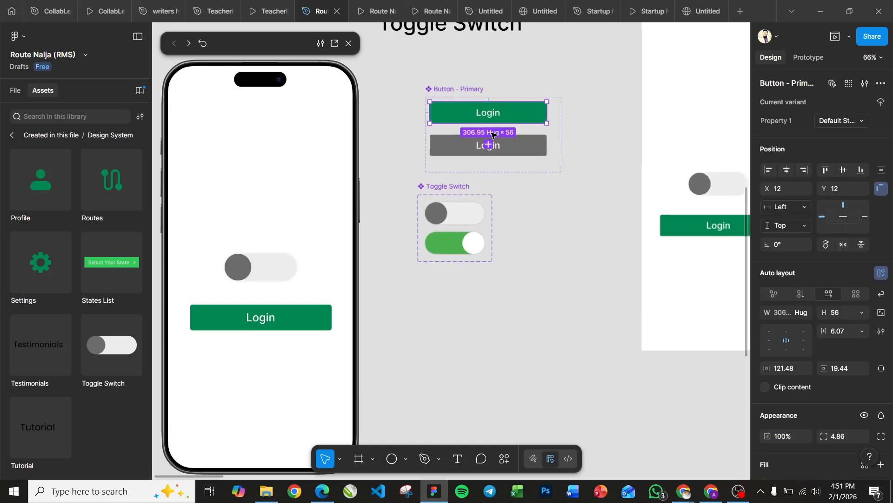
pyautogui.click(455, 218)
pyautogui.click(819, 58)
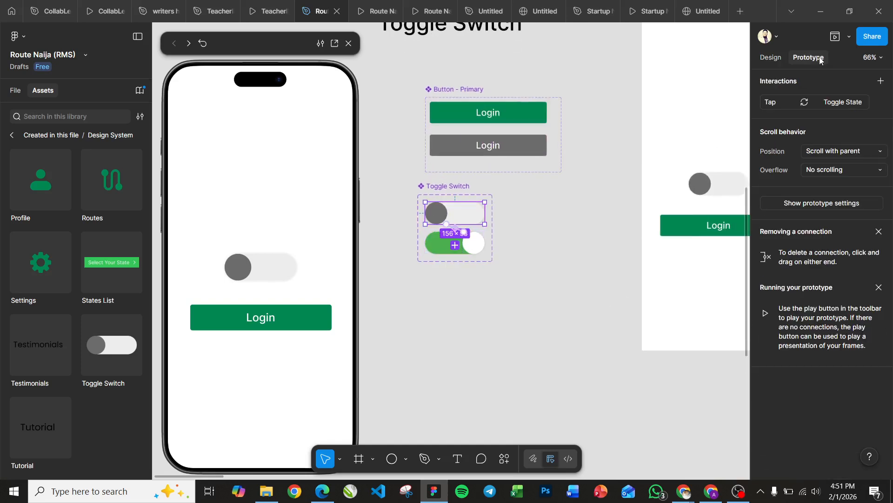
pyautogui.click(455, 233)
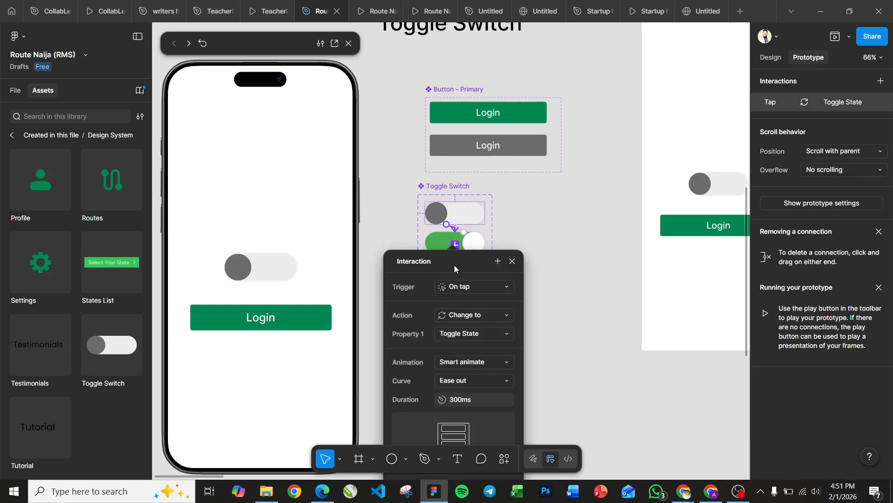
pyautogui.moveTo(456, 263); pyautogui.dragTo(638, 96)
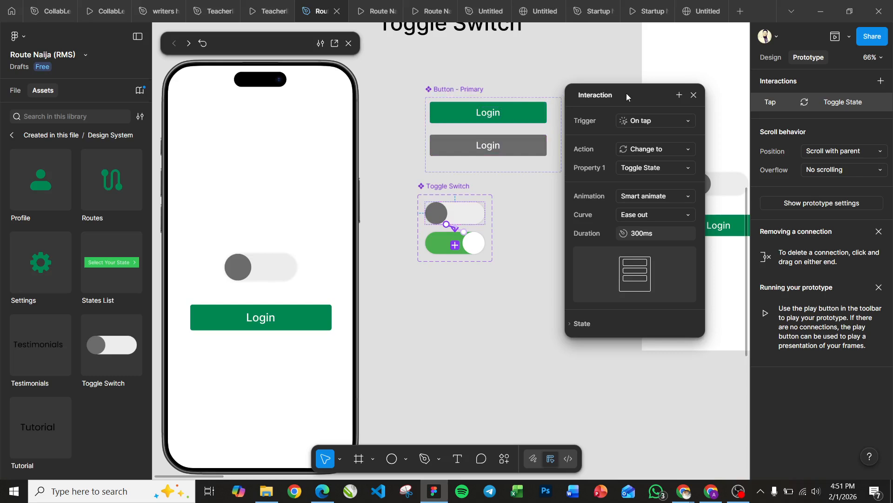
pyautogui.moveTo(627, 94); pyautogui.dragTo(632, 102)
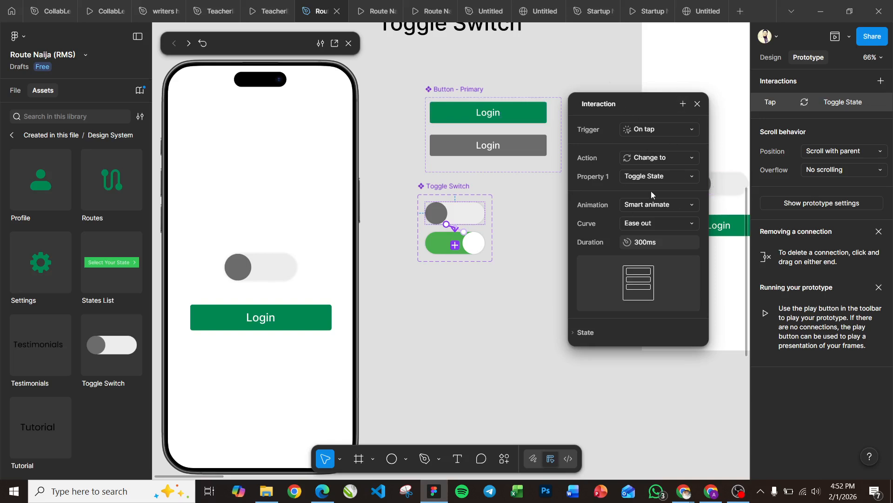
# Step: Review the animation types available for the gray toggle's tap interaction, keeping Smart animate
pyautogui.click(692, 207)
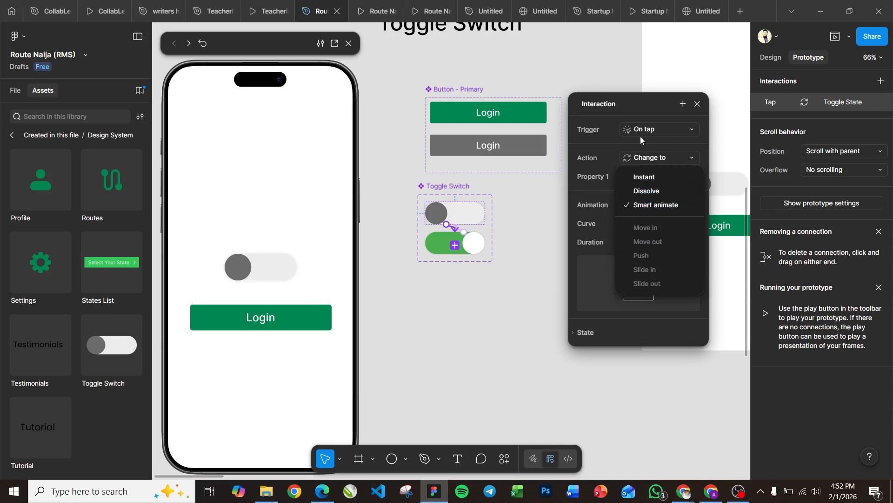
pyautogui.click(638, 108)
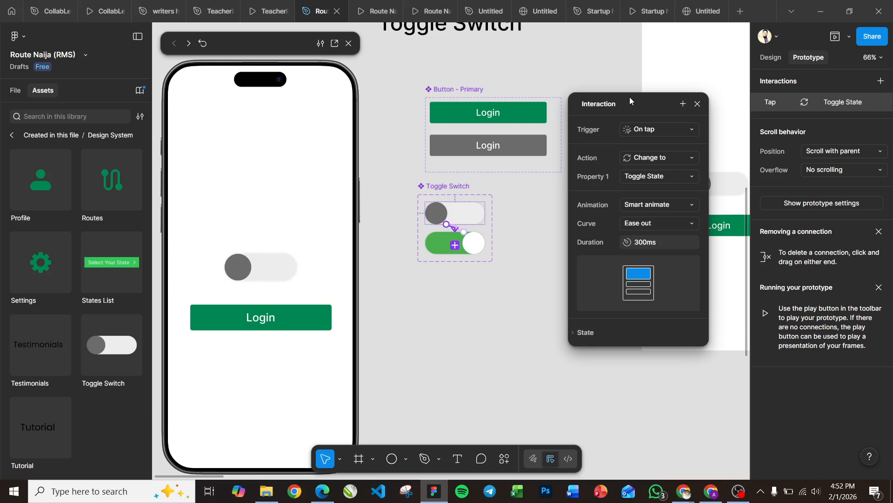
pyautogui.click(636, 108)
pyautogui.click(636, 108)
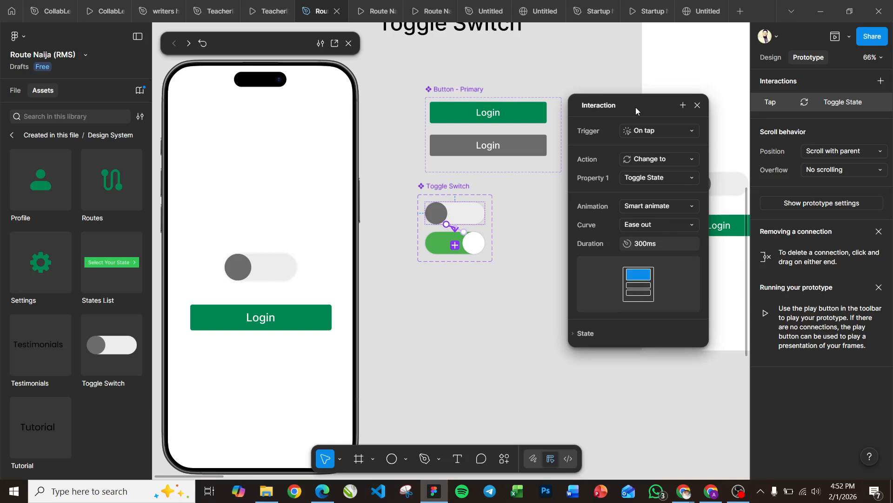